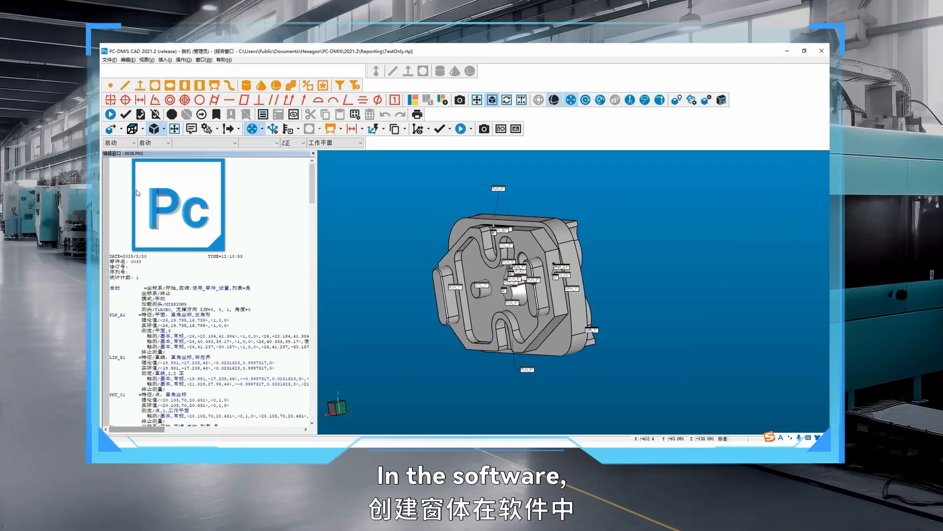
Create a new form report (窗体报告) for the current measurement program
{"action": "left_click", "coordinate": [109, 59]}
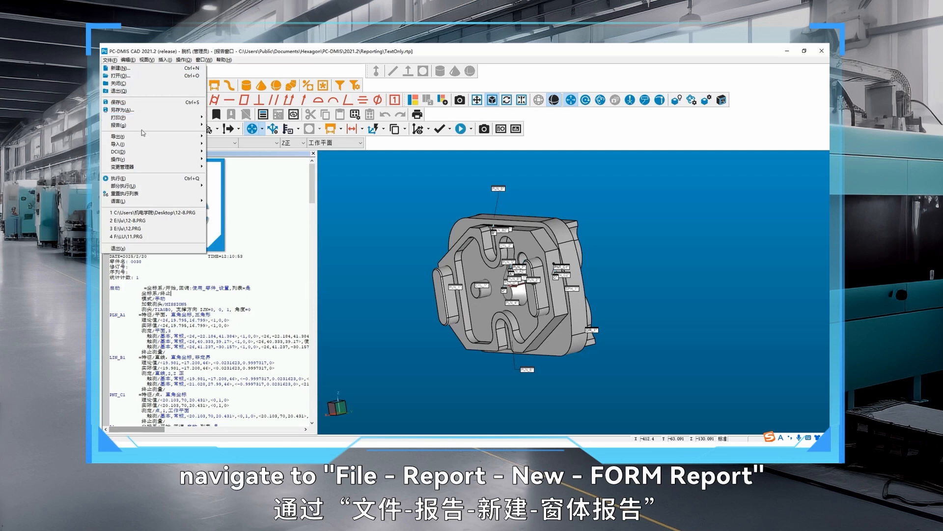
{"action": "mouse_move", "coordinate": [150, 126]}
{"action": "mouse_move", "coordinate": [223, 127]}
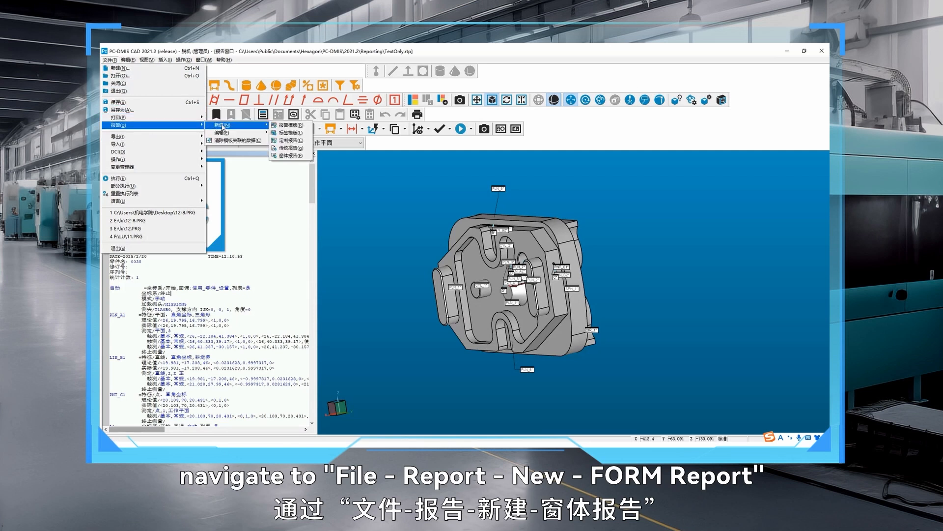
{"action": "left_click", "coordinate": [292, 156]}
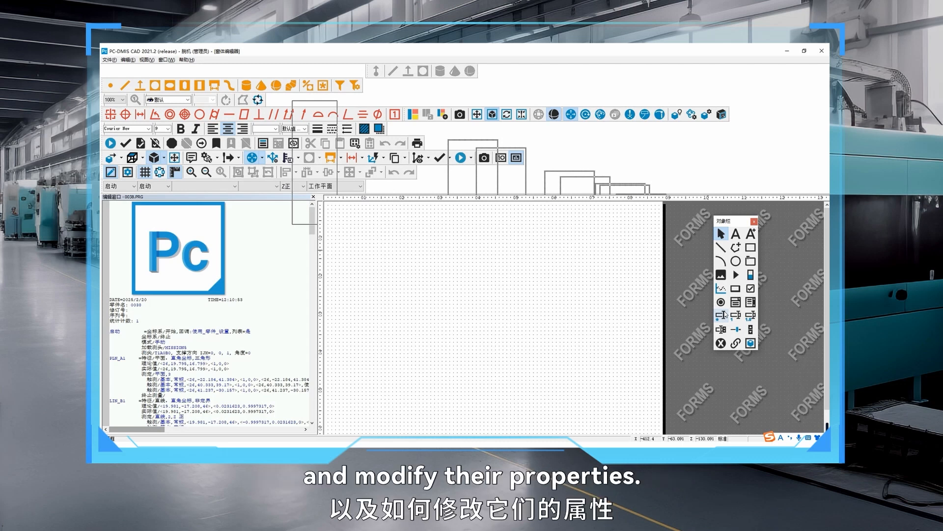
Draw a rectangular boundary about 789 by 587 units around the form page and set its line width to 2
{"action": "left_click", "coordinate": [750, 247]}
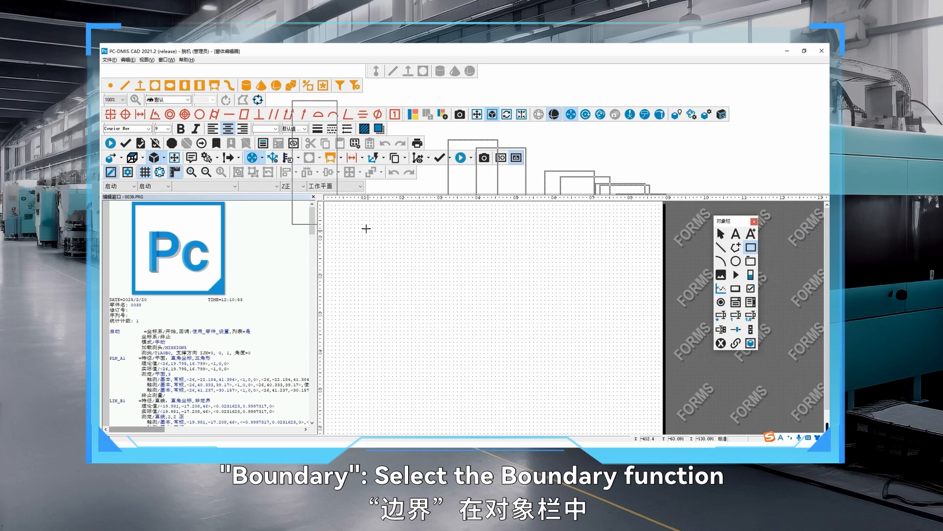
{"action": "left_click_drag", "start_coordinate": [333, 206], "coordinate": [633, 429]}
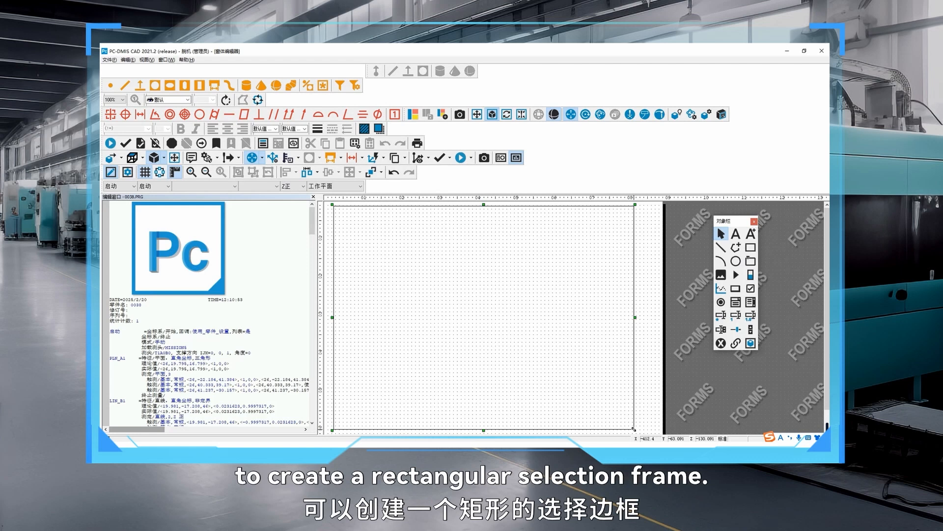
{"action": "right_click", "coordinate": [634, 429]}
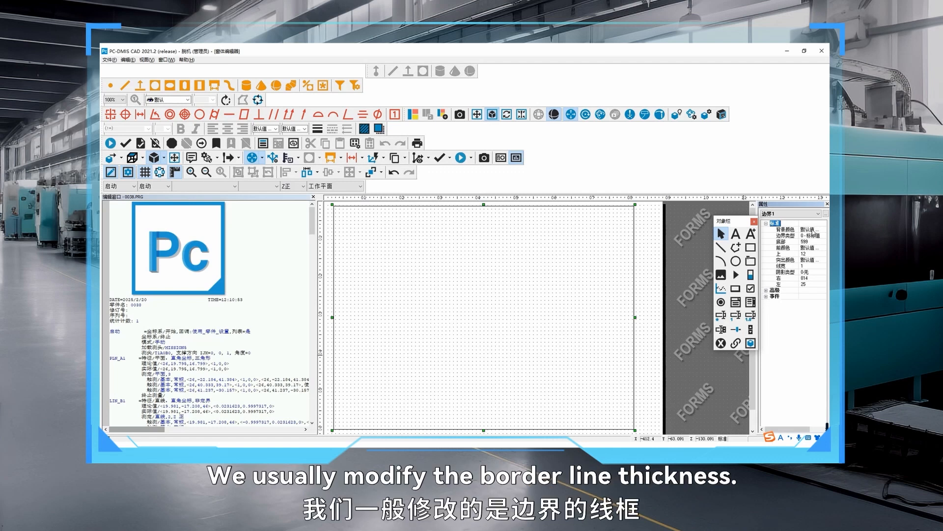
{"action": "left_click", "coordinate": [808, 265]}
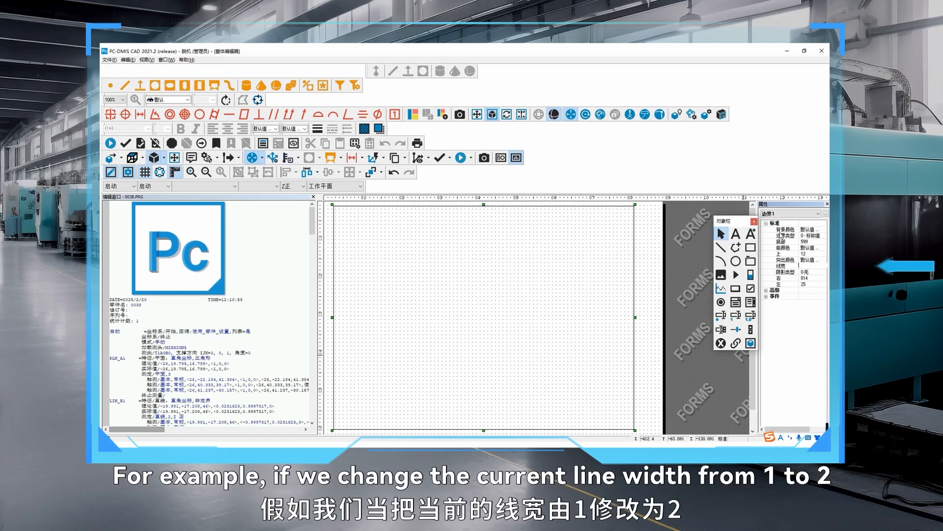
{"action": "type", "text": "2"}
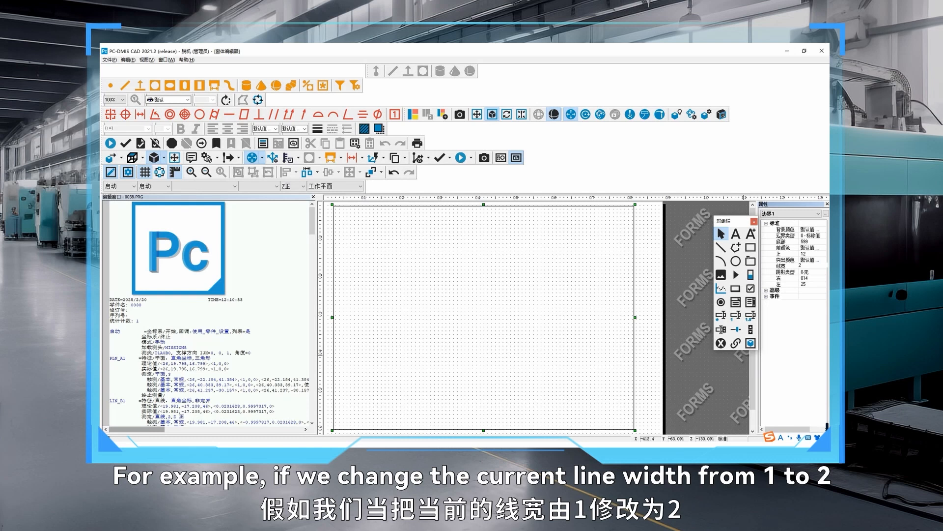
{"action": "key", "text": "Return"}
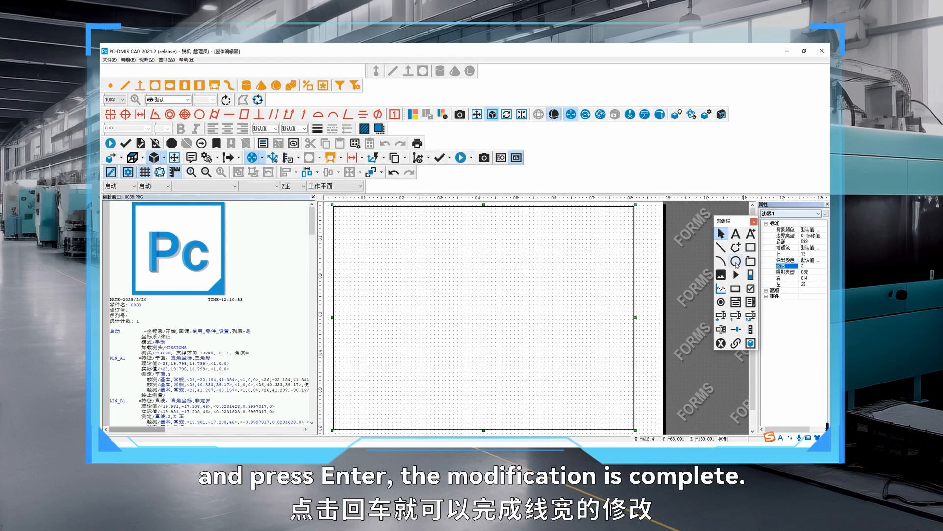
Insert the JPEG image 广西机电职业技术学院.jpg from the desktop as a bitmap about 451 by 96 units near the boundary's upper-left corner
{"action": "left_click", "coordinate": [729, 273]}
{"action": "left_click_drag", "start_coordinate": [354, 218], "coordinate": [379, 228]}
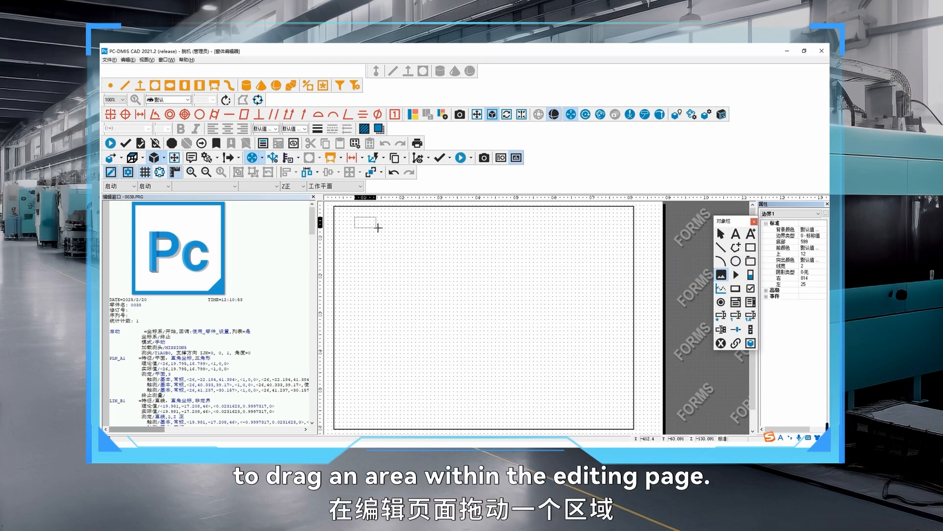
{"action": "left_click_drag", "start_coordinate": [378, 227], "coordinate": [526, 254]}
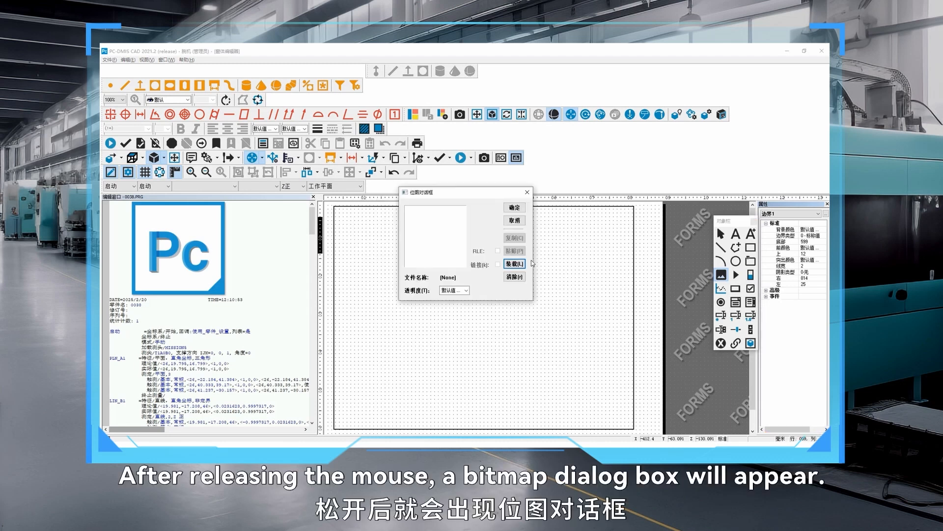
{"action": "left_click", "coordinate": [515, 264]}
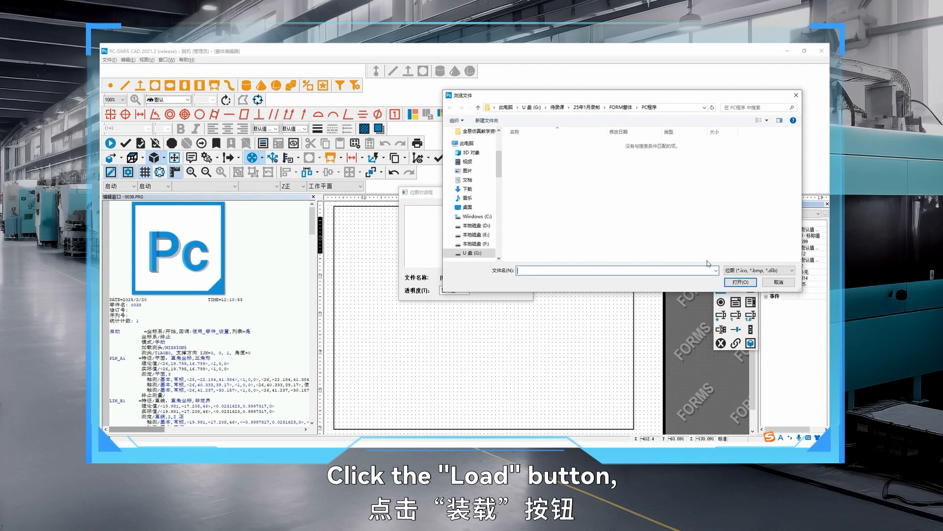
{"action": "left_click", "coordinate": [759, 270]}
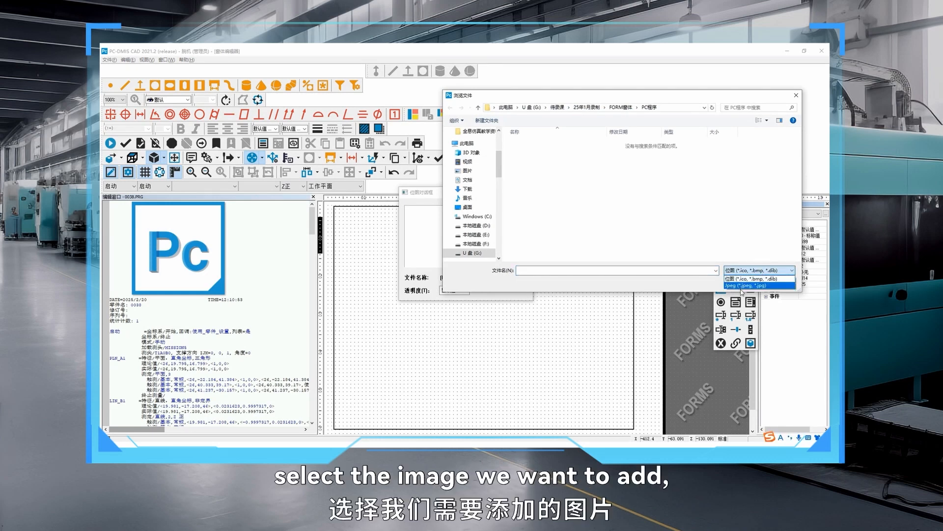
{"action": "left_click", "coordinate": [742, 285]}
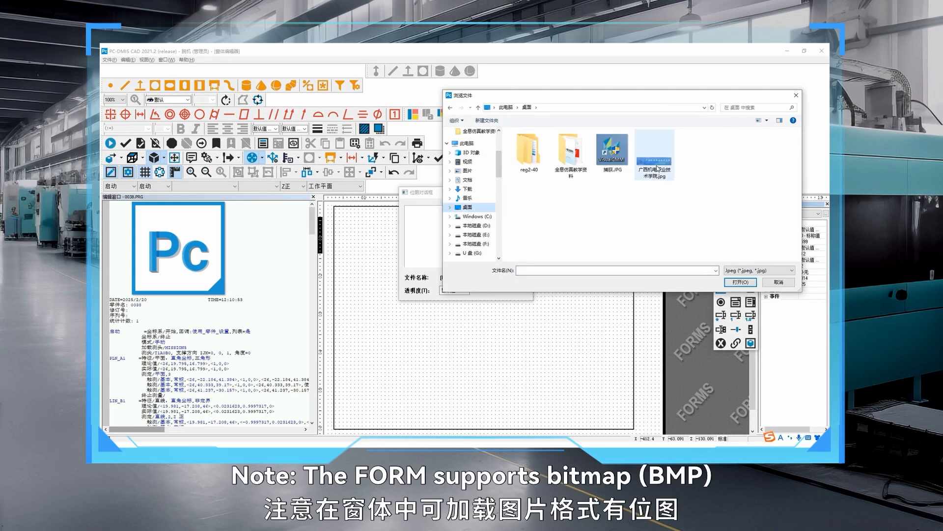
{"action": "left_click", "coordinate": [659, 169]}
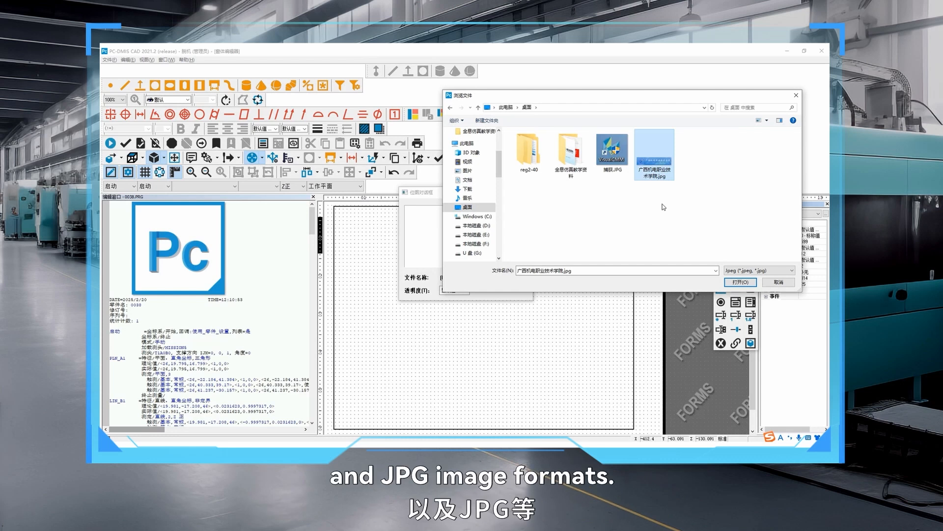
{"action": "left_click", "coordinate": [741, 285]}
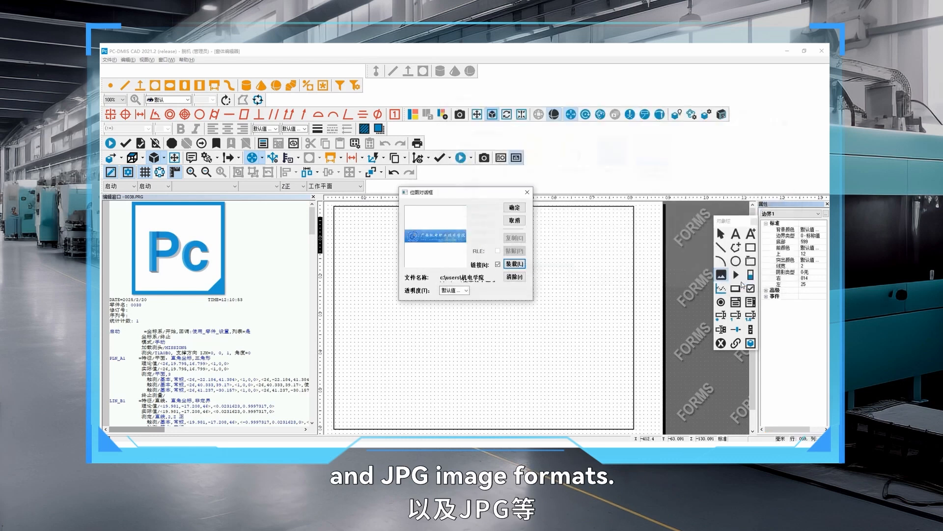
{"action": "left_click", "coordinate": [514, 207]}
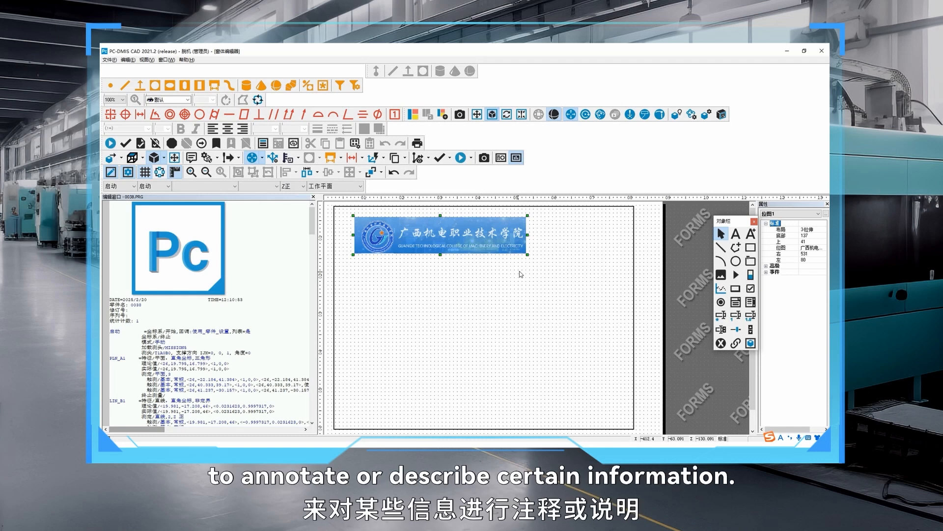
Add a text object about 156 by 47 units below the banner image with the text 工件名：
{"action": "left_click", "coordinate": [736, 234]}
{"action": "left_click_drag", "start_coordinate": [356, 261], "coordinate": [415, 278]}
{"action": "left_click", "coordinate": [388, 269]}
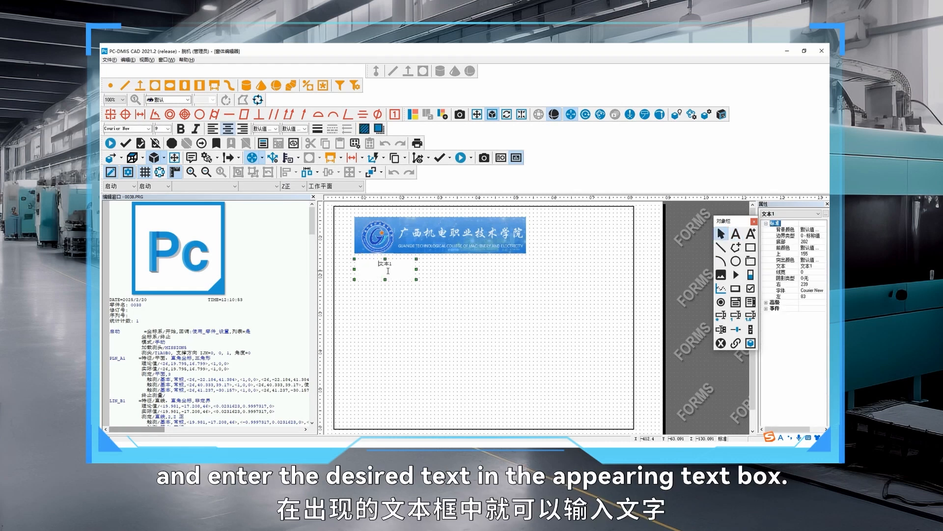
{"action": "double_click", "coordinate": [383, 265]}
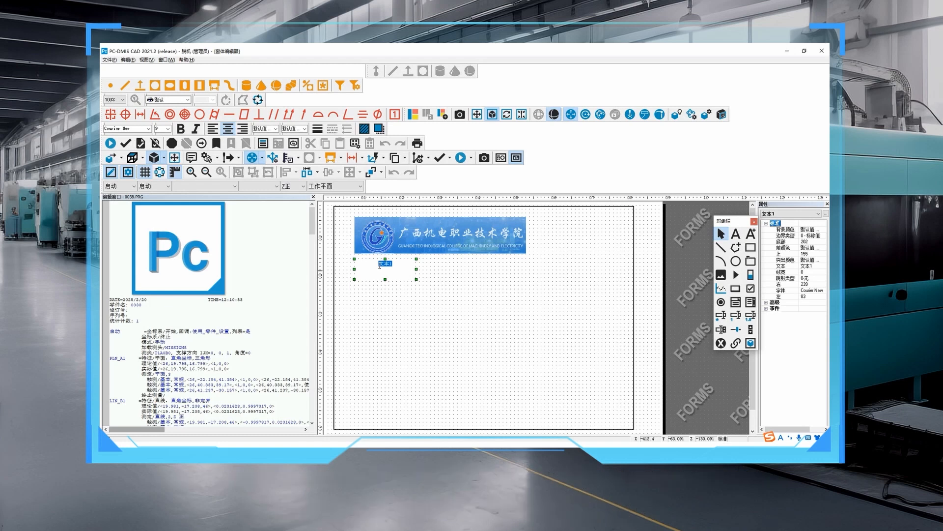
{"action": "key", "text": "shift"}
{"action": "type", "text": "gong'jian'ming"}
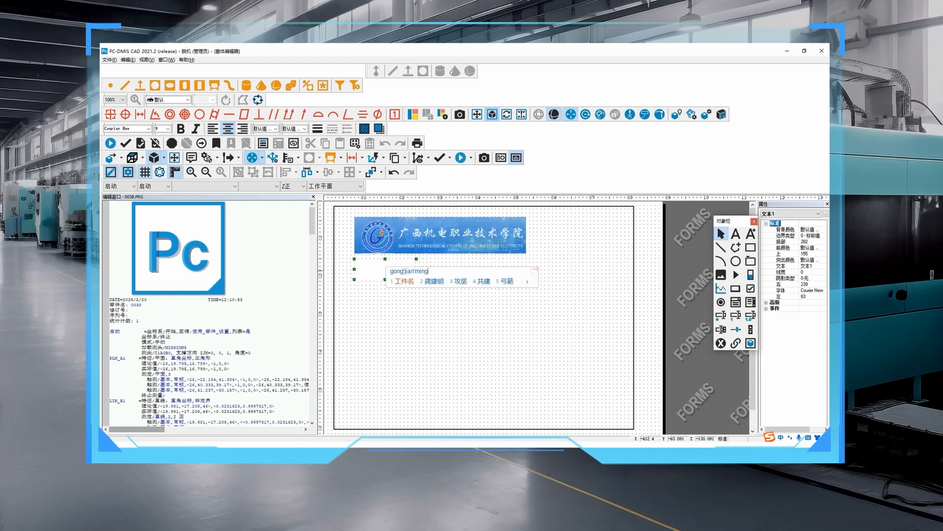
{"action": "key", "text": "space"}
{"action": "type", "text": "："}
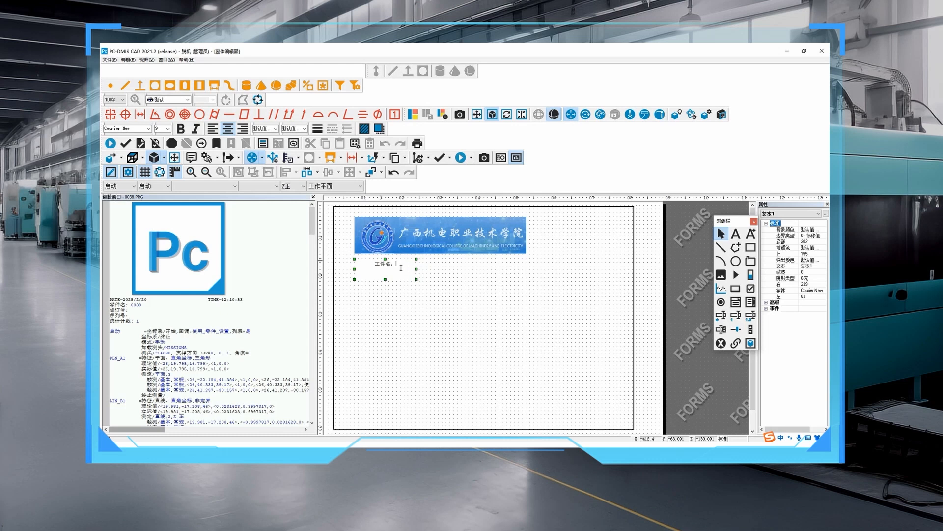
Set the font size of the 工件名： label to 22
{"action": "left_click", "coordinate": [168, 129]}
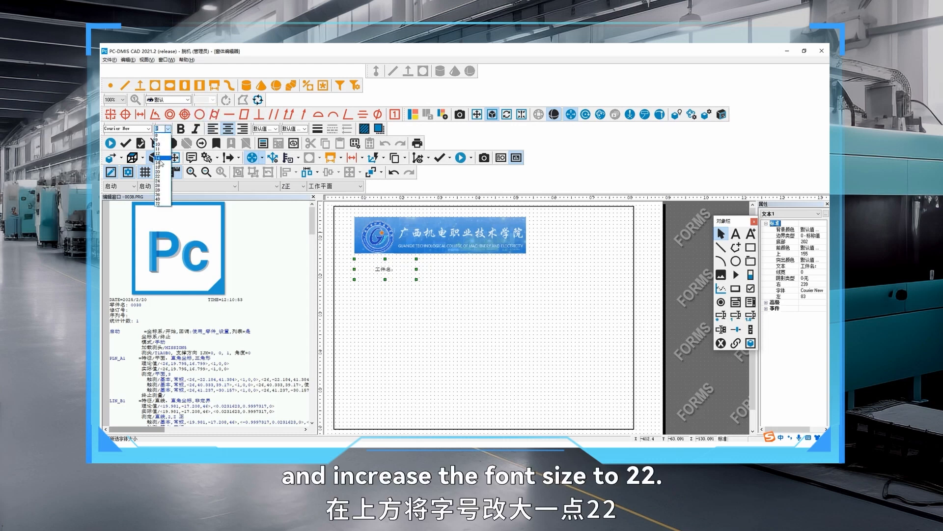
{"action": "left_click", "coordinate": [158, 176]}
{"action": "left_click", "coordinate": [436, 280]}
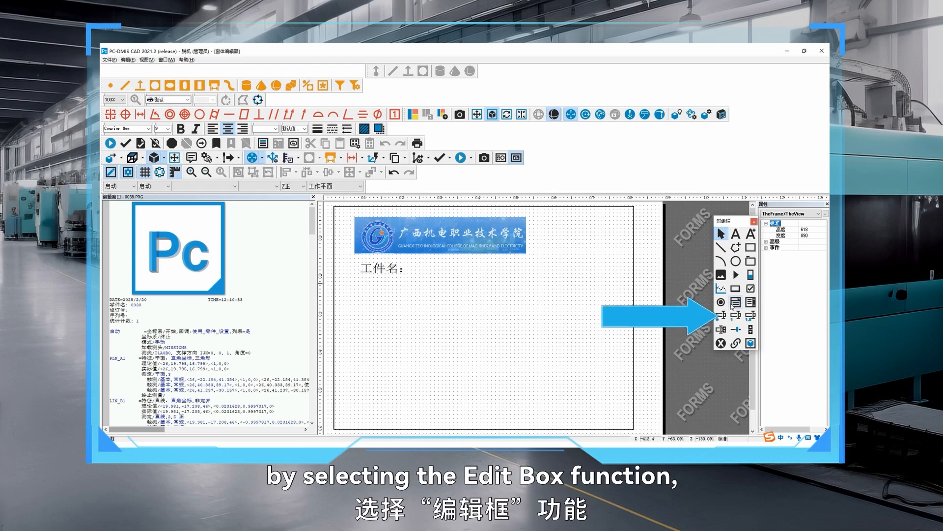
Add an edit box about 248 by 25 units beside the 工件名： label and set its object name to PN
{"action": "left_click", "coordinate": [722, 316]}
{"action": "left_click_drag", "start_coordinate": [411, 265], "coordinate": [507, 271]}
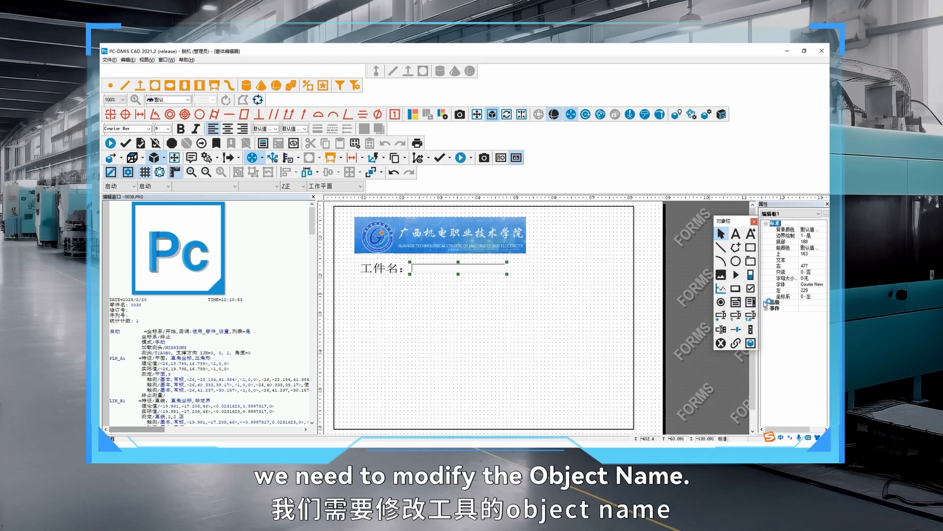
{"action": "left_click", "coordinate": [766, 302]}
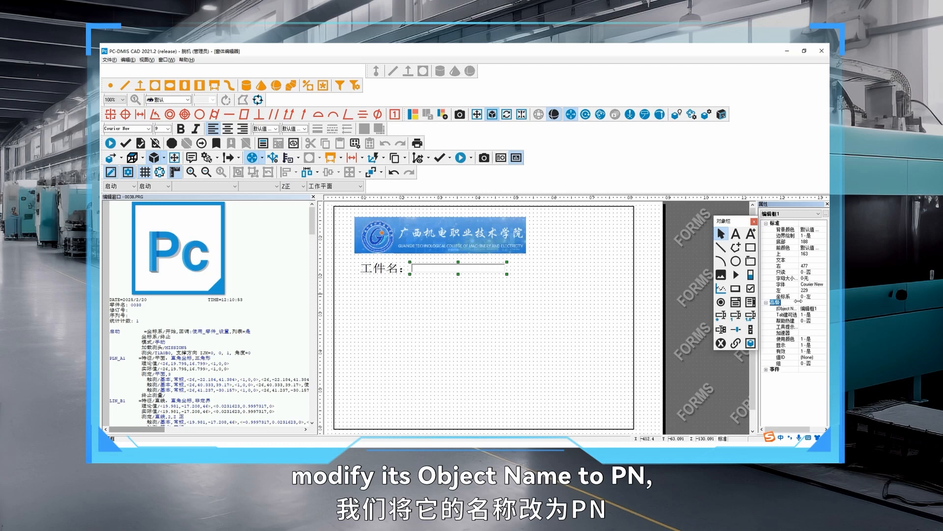
{"action": "left_click", "coordinate": [808, 308]}
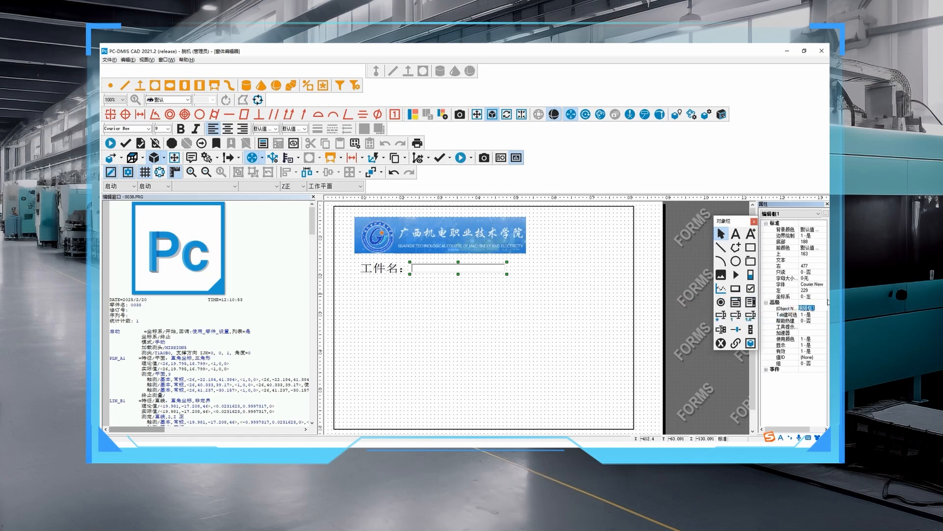
{"action": "type", "text": "PN"}
{"action": "key", "text": "Caps_Lock"}
{"action": "left_click", "coordinate": [437, 302]}
Duplicate the 工件名： label, place the copy directly below it and change its text to 测量员：
{"action": "left_click", "coordinate": [389, 267]}
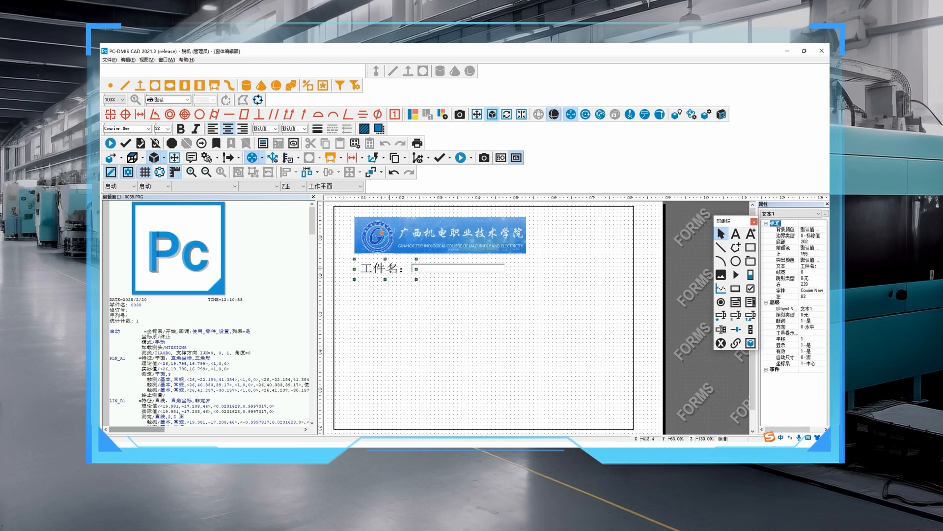
{"action": "key", "text": "ctrl+c"}
{"action": "key", "text": "ctrl+v"}
{"action": "left_click_drag", "start_coordinate": [392, 278], "coordinate": [358, 284]}
{"action": "left_click", "coordinate": [391, 283]}
{"action": "type", "text": "celiangyuan"}
{"action": "key", "text": "space"}
{"action": "left_click", "coordinate": [440, 302]}
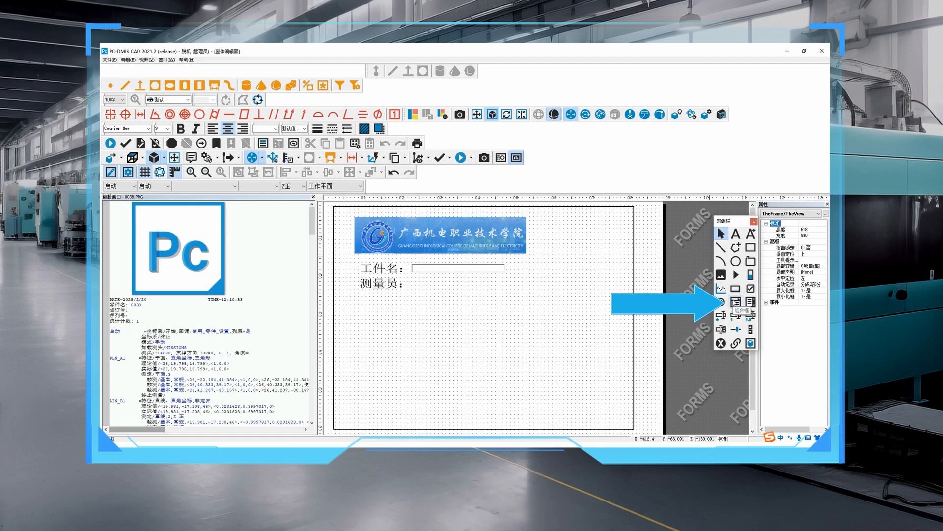
Add a combo box about 254 by 23 units beside the 测量员： label and set its object name to OP
{"action": "left_click", "coordinate": [735, 302]}
{"action": "left_click", "coordinate": [416, 276]}
{"action": "left_click_drag", "start_coordinate": [416, 277], "coordinate": [509, 290]}
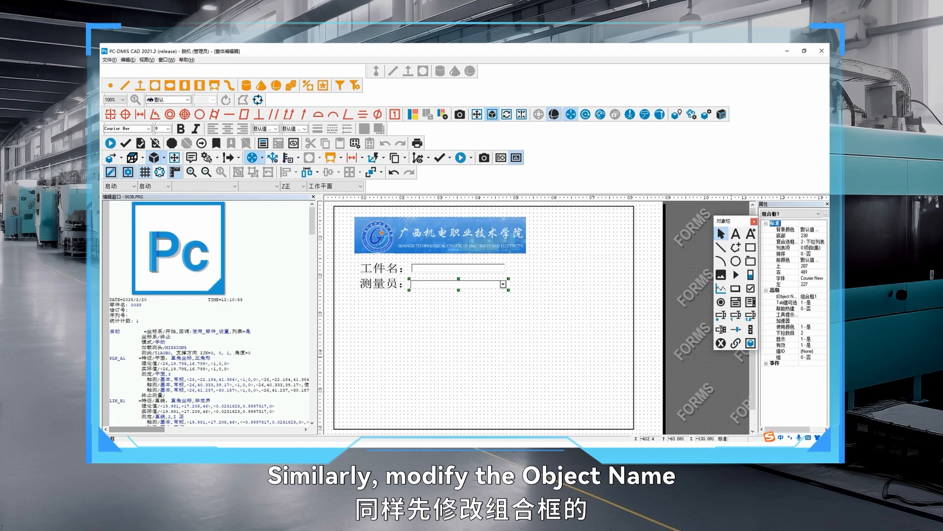
{"action": "left_click", "coordinate": [814, 296]}
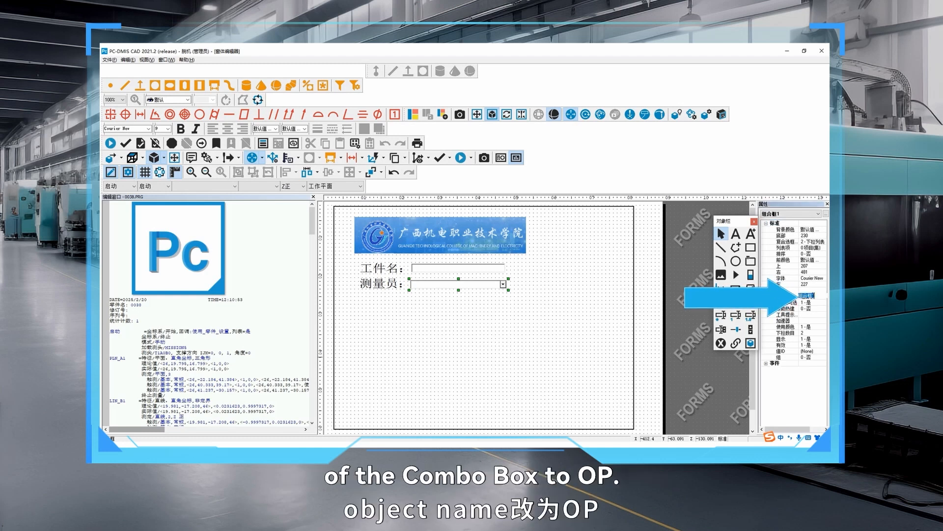
{"action": "key", "text": "shift"}
{"action": "type", "text": "0"}
{"action": "key", "text": "Return"}
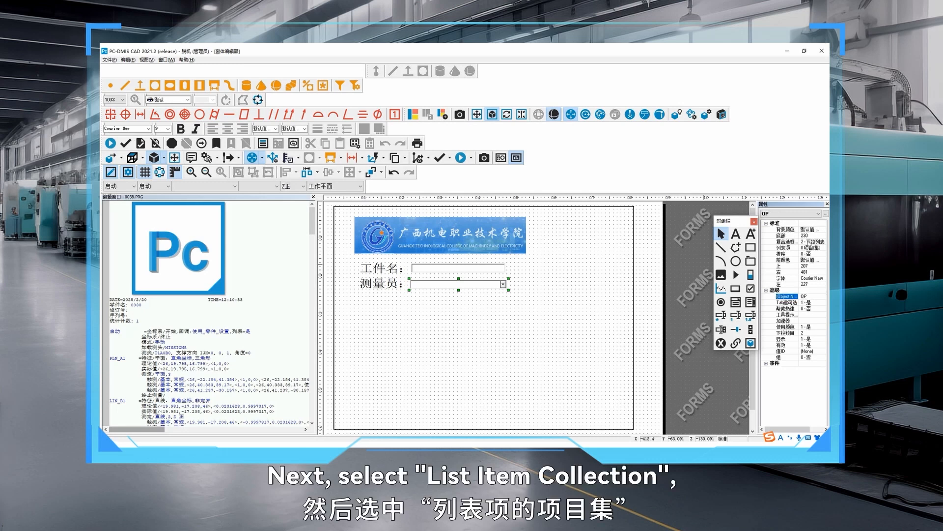
Open the OP combo box's list items and add a first item with an inspector's name and the value 1
{"action": "left_click", "coordinate": [809, 247]}
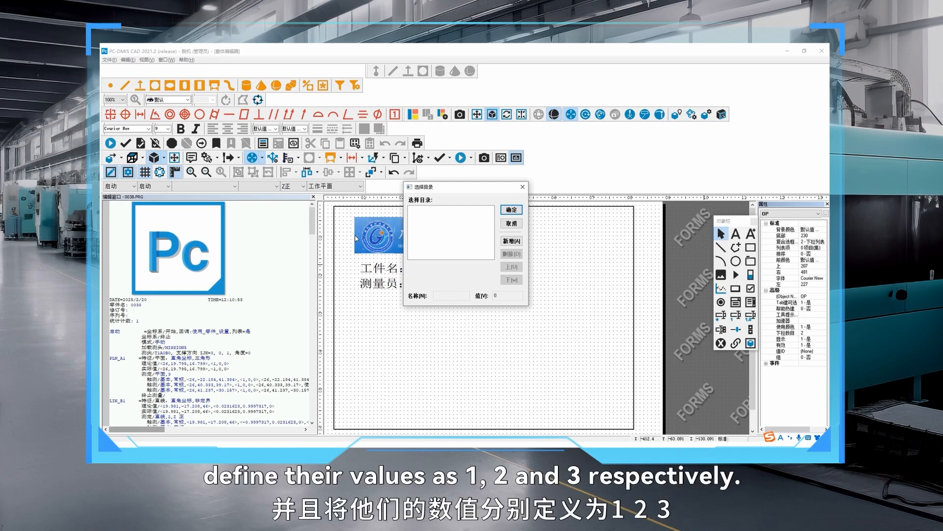
{"action": "left_click", "coordinate": [511, 241]}
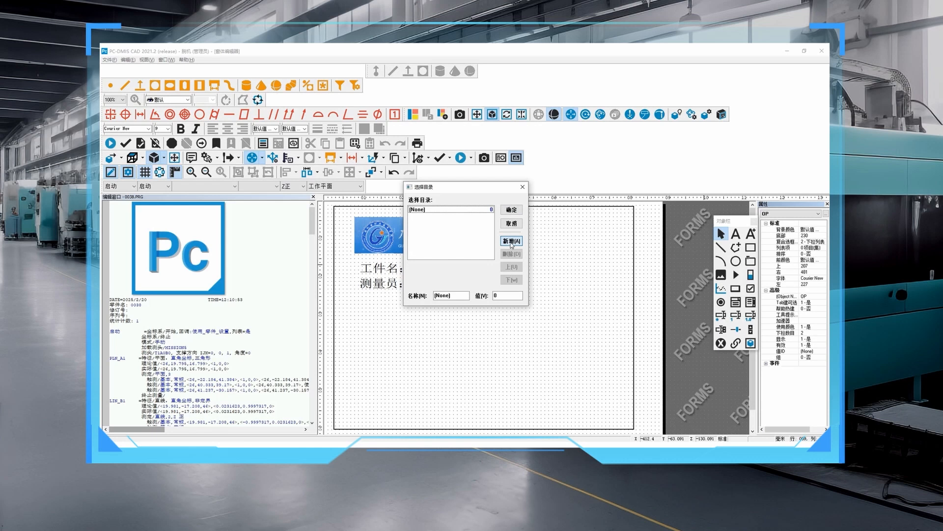
{"action": "double_click", "coordinate": [451, 296]}
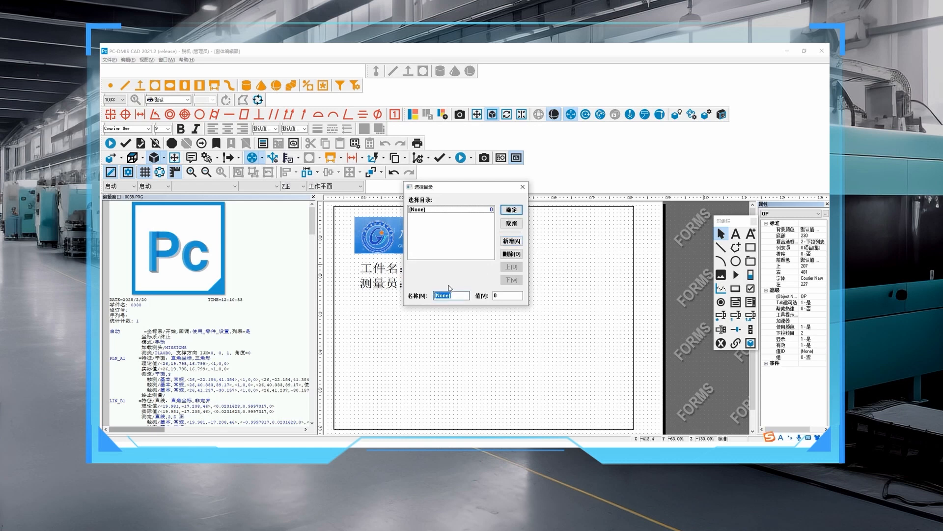
{"action": "type", "text": "zhangsan"}
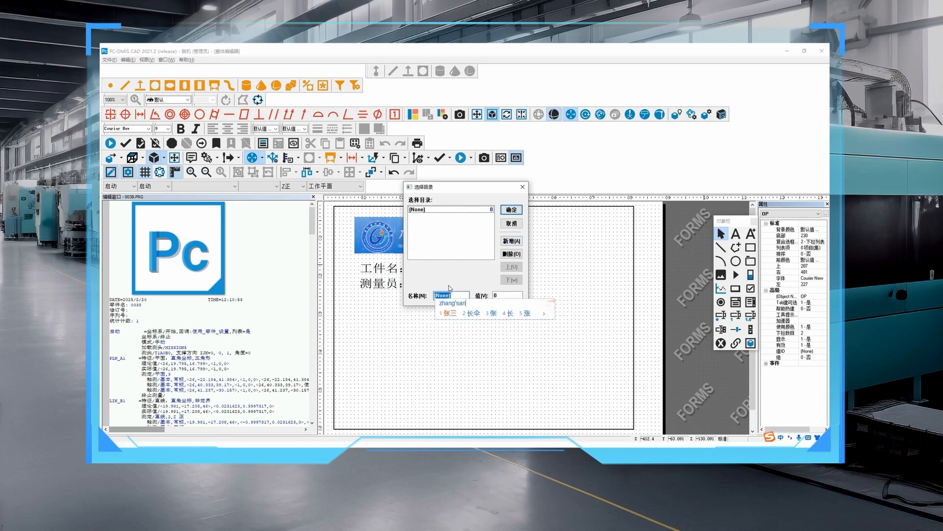
{"action": "key", "text": "space"}
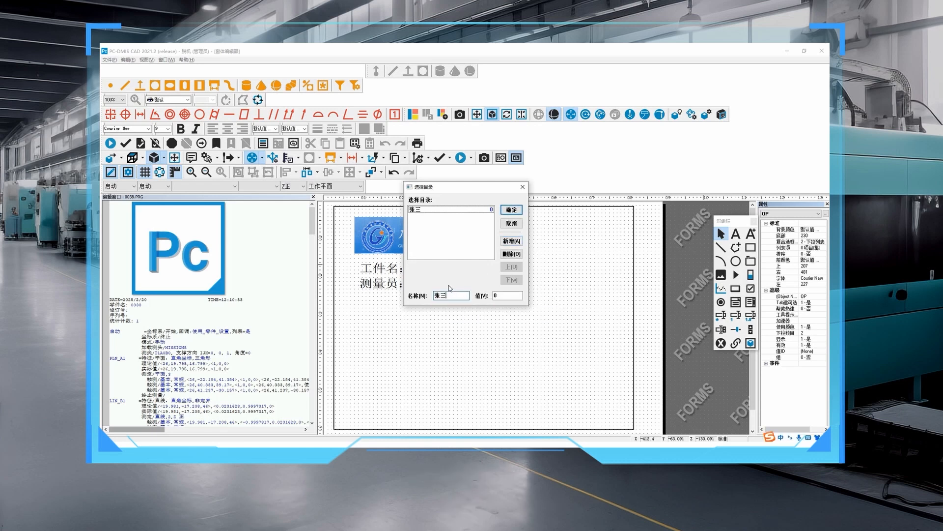
{"action": "double_click", "coordinate": [496, 295]}
{"action": "type", "text": "1"}
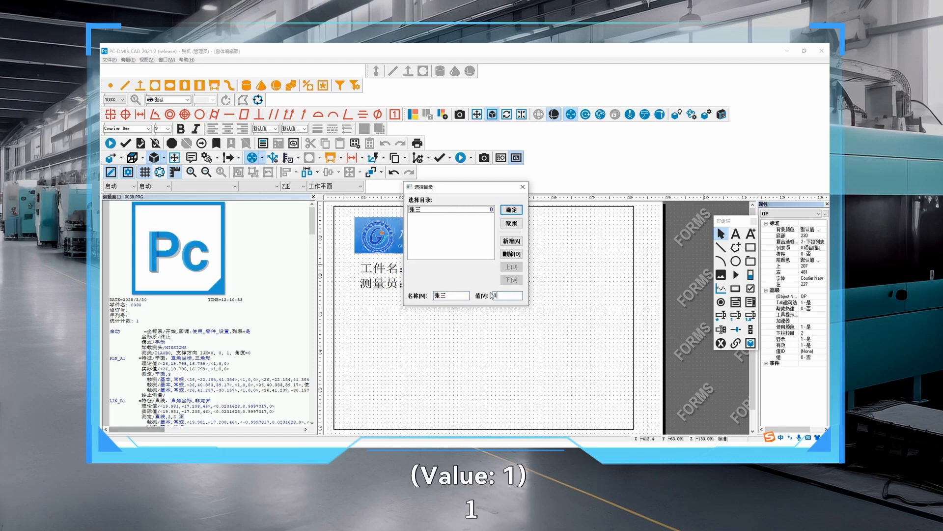
Add a second list item with another inspector's name and the value 2
{"action": "left_click", "coordinate": [510, 241]}
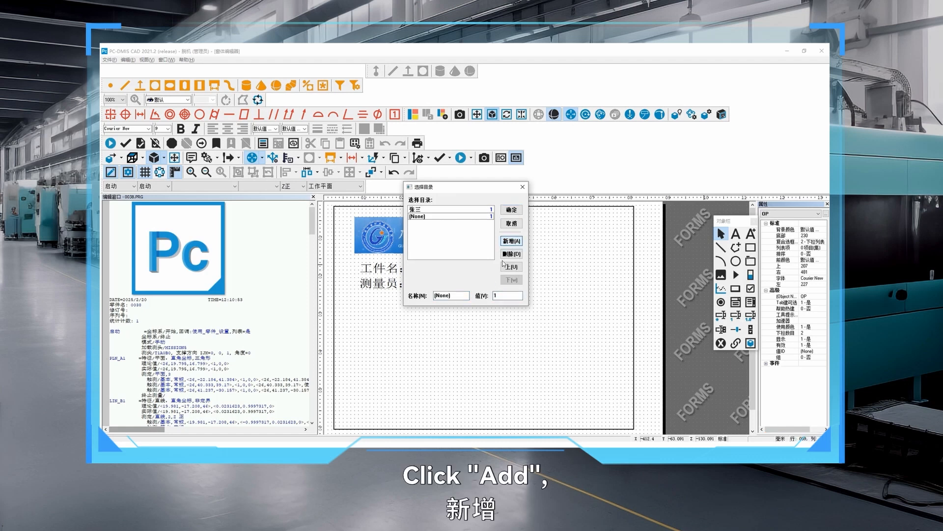
{"action": "double_click", "coordinate": [460, 295]}
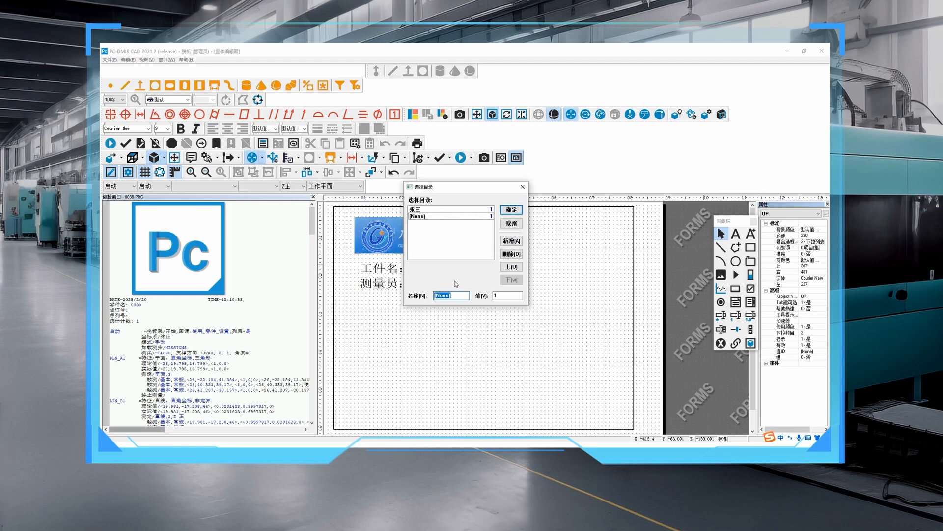
{"action": "type", "text": "李四"}
{"action": "key", "text": "Tab"}
{"action": "type", "text": "2"}
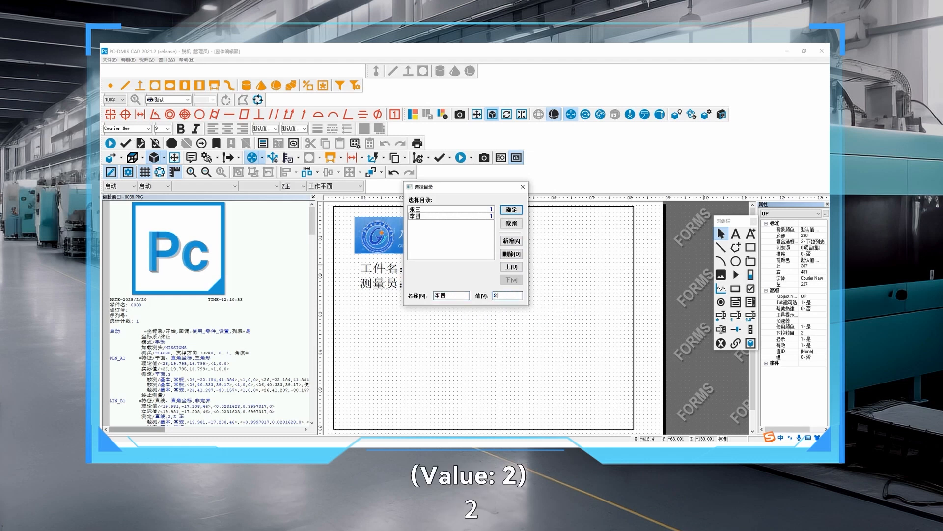
Add a third list item with an inspector's name and the value 3, and accept the list
{"action": "left_click", "coordinate": [511, 241]}
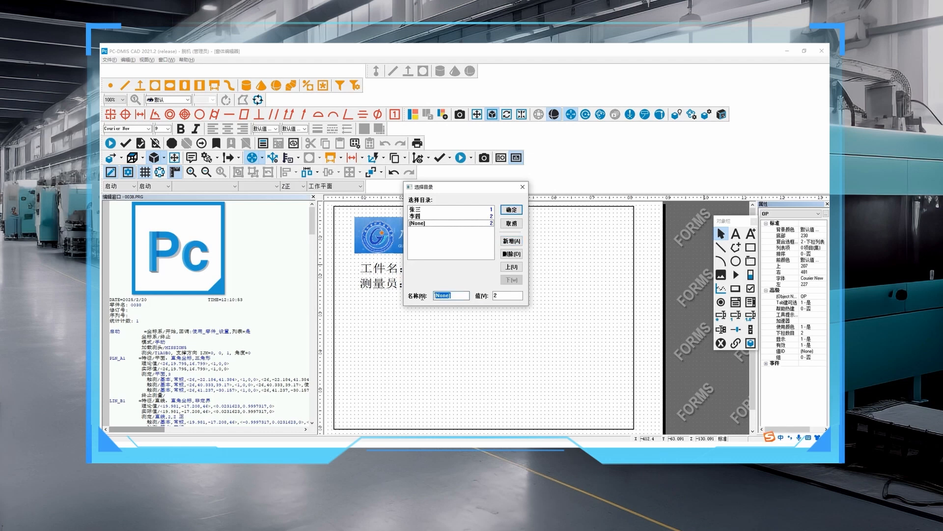
{"action": "type", "text": "王五"}
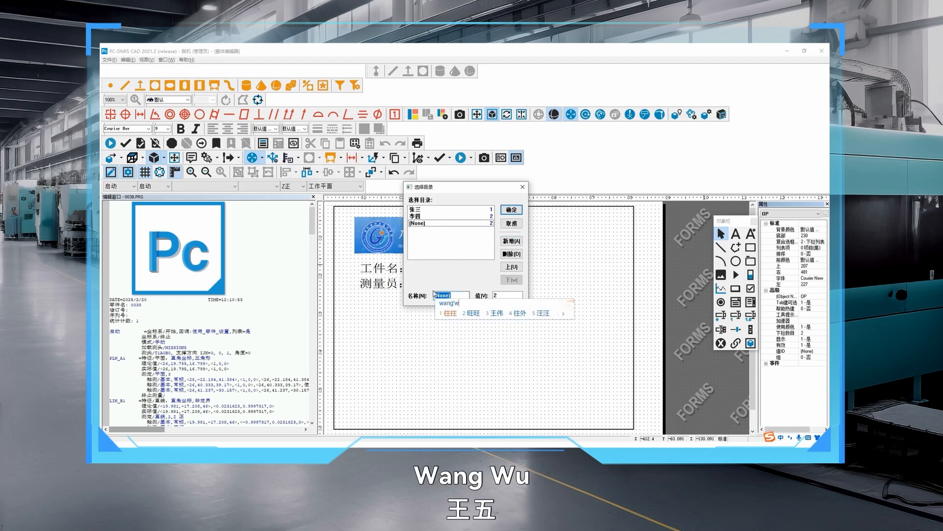
{"action": "key", "text": "Tab"}
{"action": "type", "text": "3"}
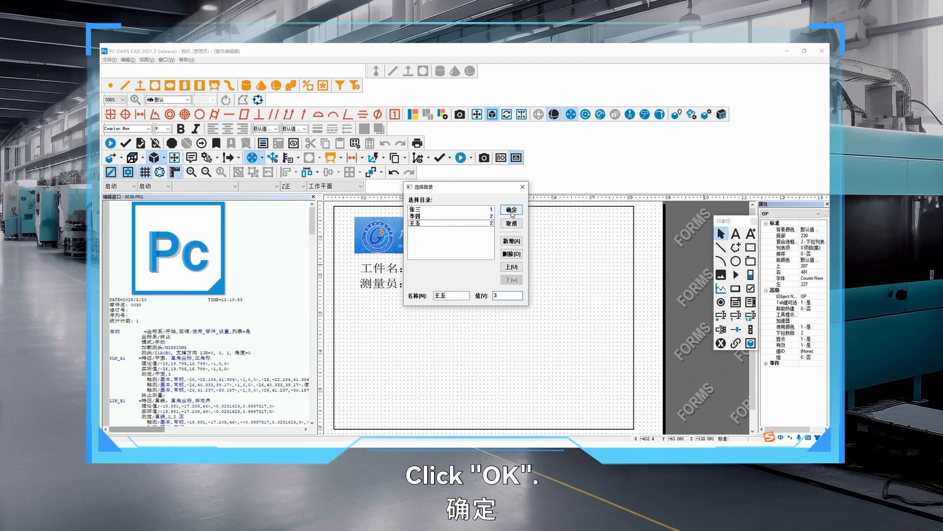
{"action": "left_click", "coordinate": [512, 211]}
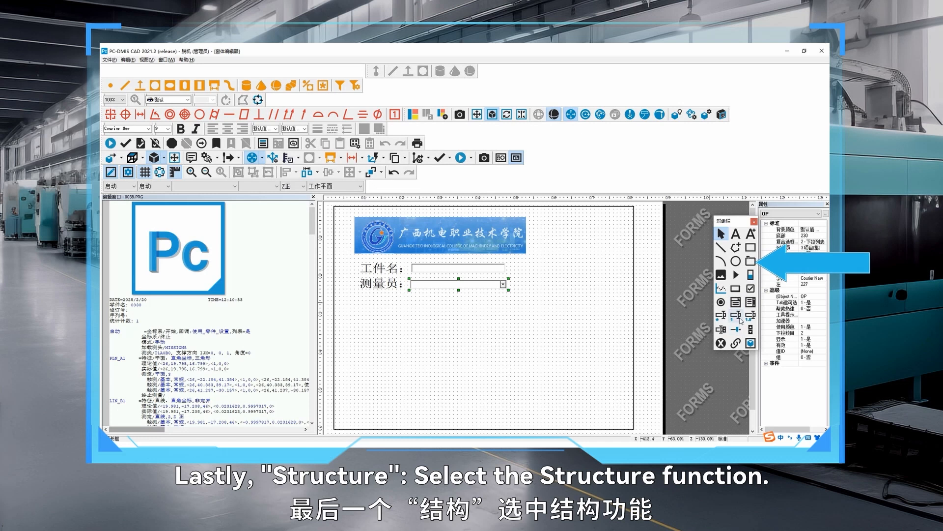
Draw a frame about 405 by 302 units below the 测量员： label and title it 坐标系
{"action": "left_click", "coordinate": [751, 261]}
{"action": "left_click_drag", "start_coordinate": [363, 296], "coordinate": [519, 412]}
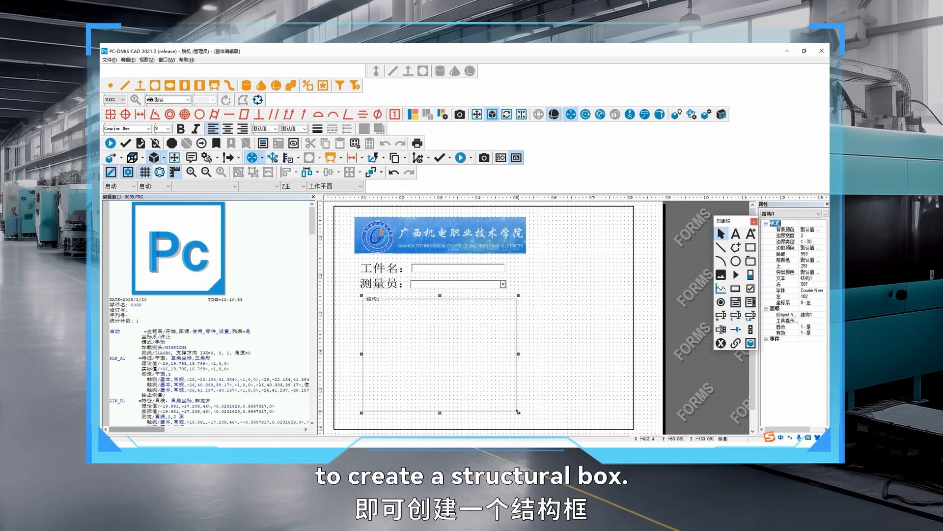
{"action": "double_click", "coordinate": [370, 298]}
{"action": "type", "text": "zuobiaox"}
{"action": "key", "text": "space"}
Set the 坐标系 frame's font size to 22 and its background colour to light grey (192,192,192)
{"action": "left_click", "coordinate": [168, 128]}
{"action": "left_click", "coordinate": [162, 193]}
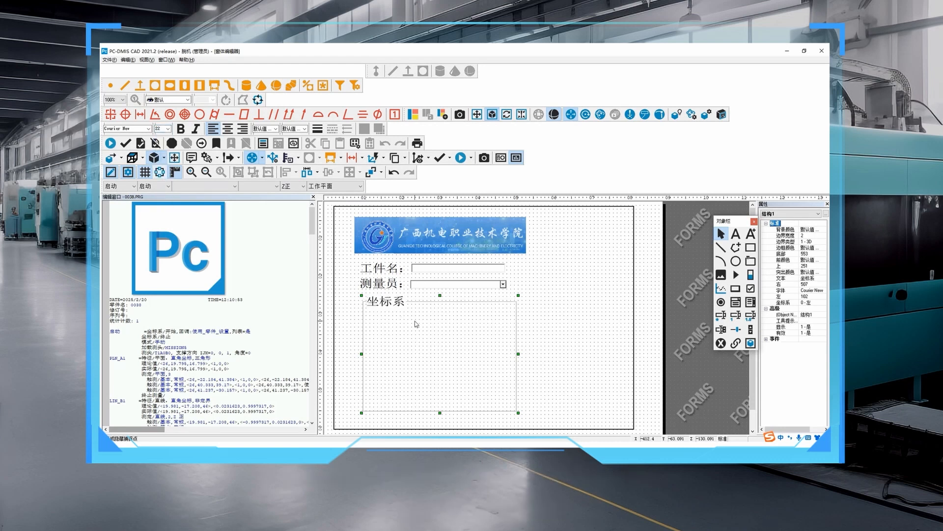
{"action": "left_click", "coordinate": [811, 230]}
{"action": "left_click", "coordinate": [483, 247]}
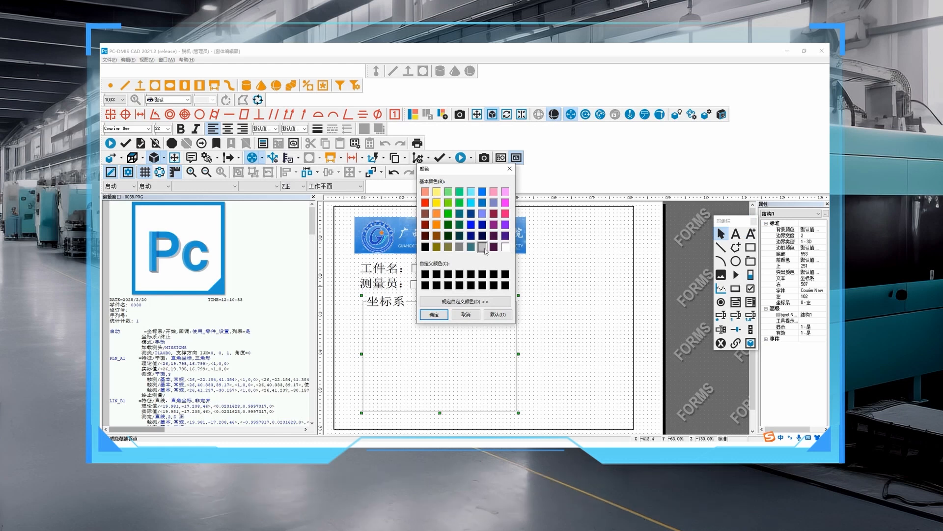
{"action": "left_click", "coordinate": [434, 314]}
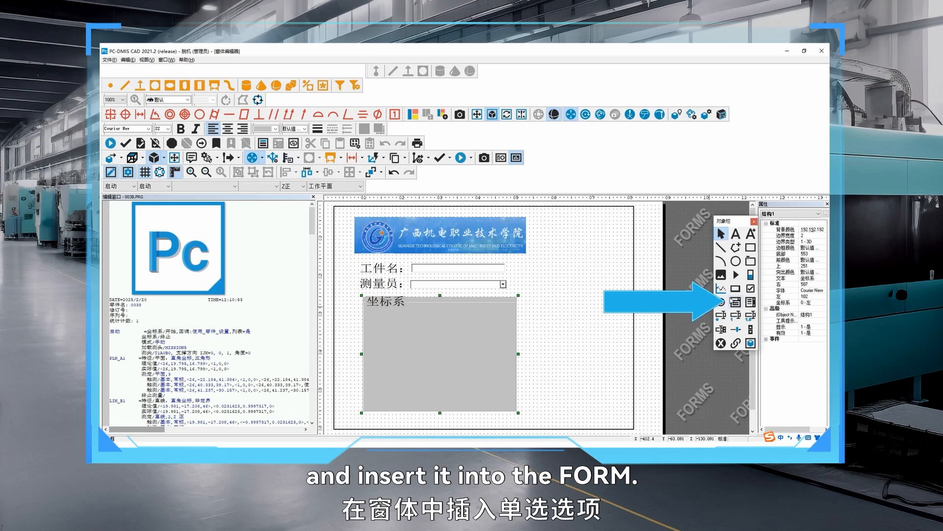
Add a radio button control about 264 by 151 units inside the 坐标系 frame and set its object name to ALI
{"action": "left_click", "coordinate": [721, 302]}
{"action": "left_click_drag", "start_coordinate": [392, 329], "coordinate": [495, 389]}
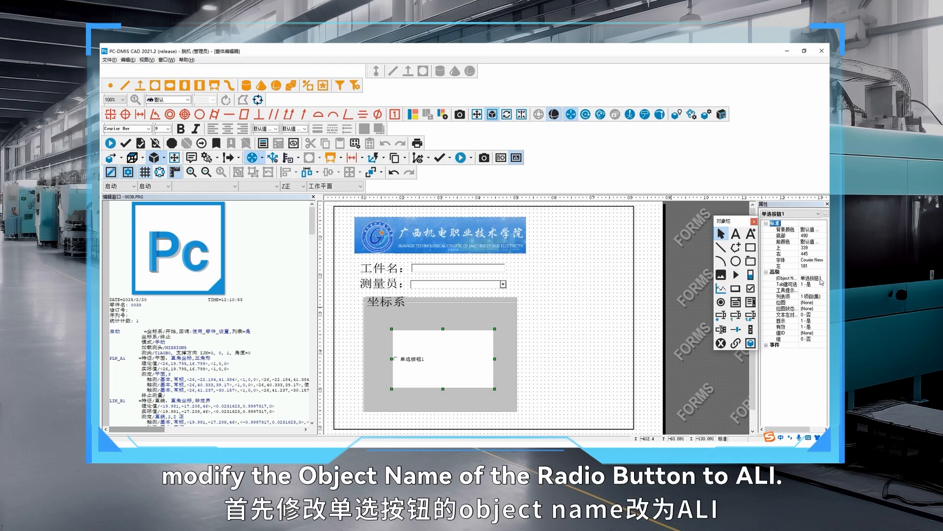
{"action": "left_click", "coordinate": [795, 279]}
{"action": "key", "text": "shift"}
{"action": "type", "text": "ALI"}
{"action": "key", "text": "Return"}
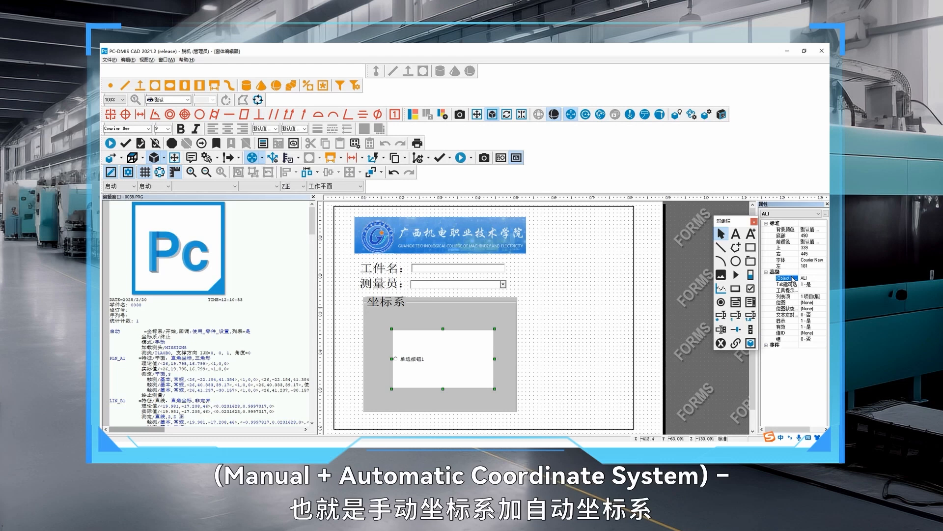
Define the ALI radio button's list items as MAN+DCC with value 0 and DCC with value 1
{"action": "left_click", "coordinate": [811, 297]}
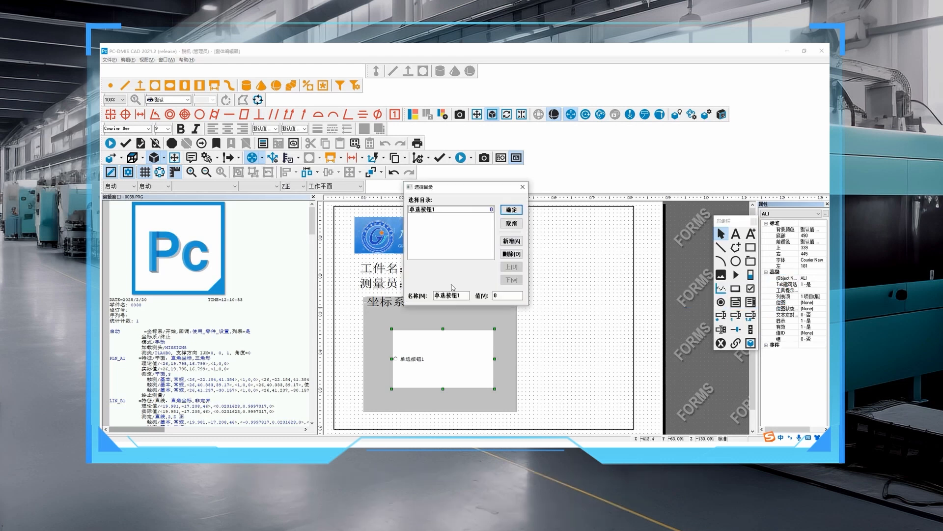
{"action": "double_click", "coordinate": [464, 295]}
{"action": "type", "text": "MAN"}
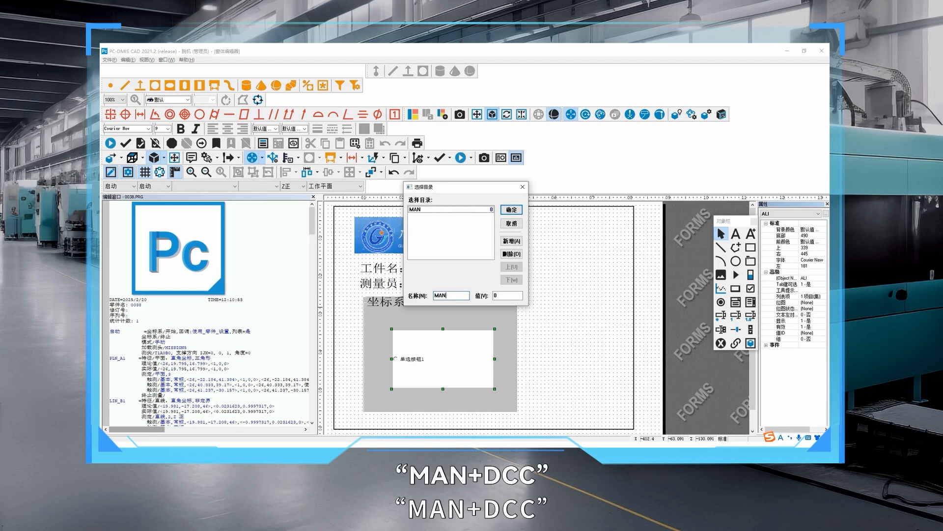
{"action": "type", "text": "+DCC"}
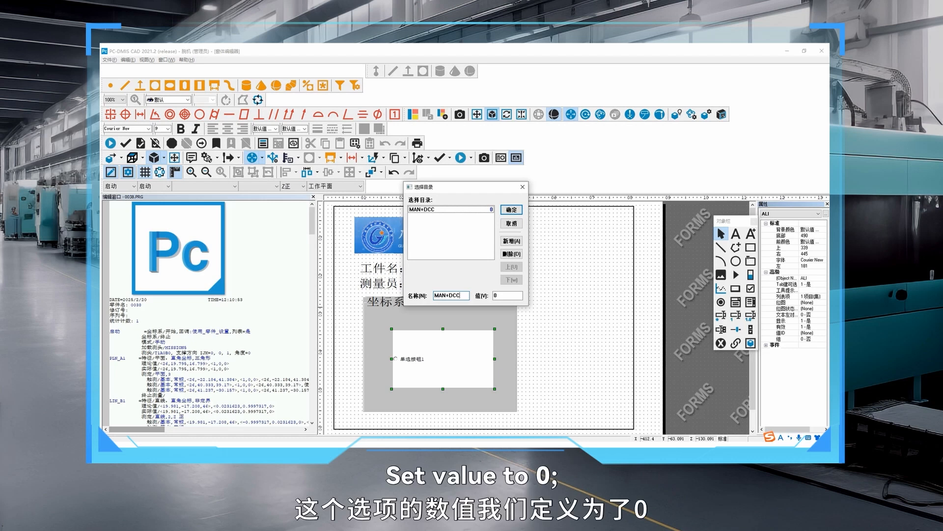
{"action": "left_click", "coordinate": [511, 240]}
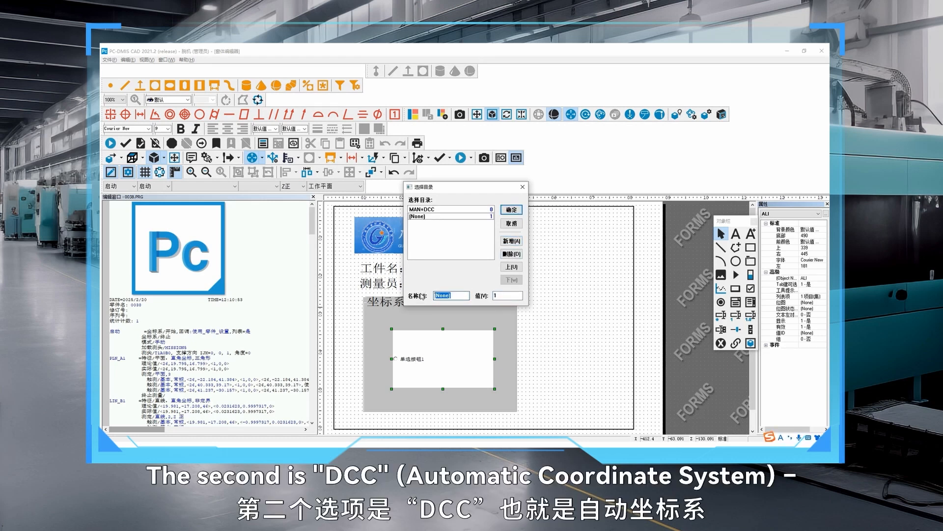
{"action": "type", "text": "DCC"}
{"action": "left_click", "coordinate": [511, 209]}
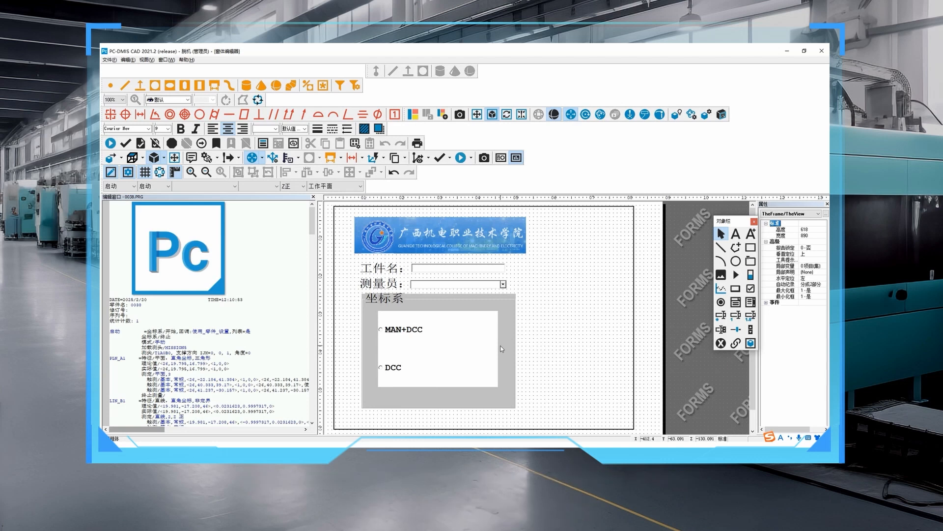
Save the form to the desktop under the name 1 and close it
{"action": "left_click", "coordinate": [108, 61]}
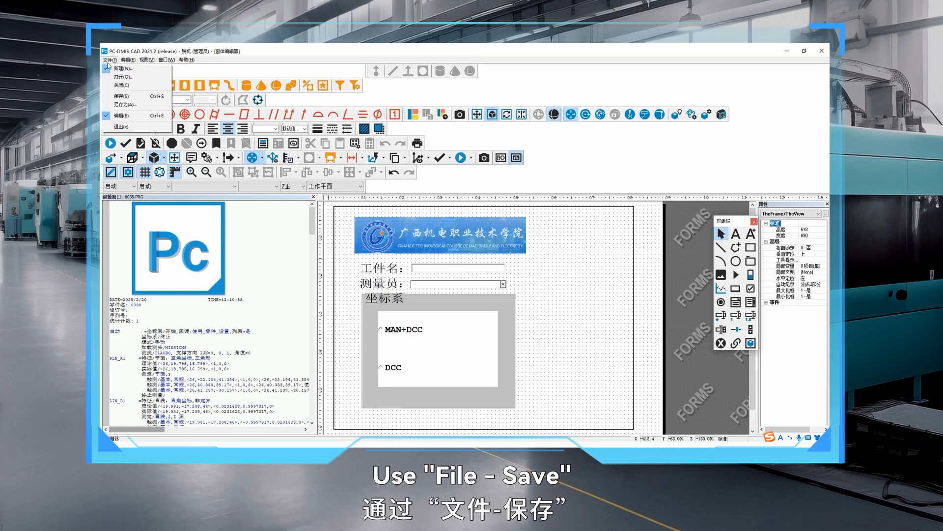
{"action": "left_click", "coordinate": [122, 96]}
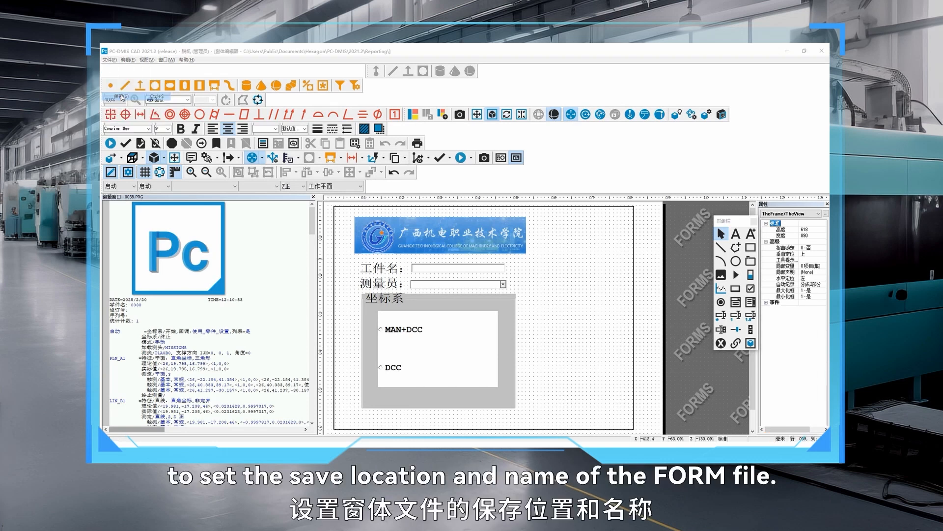
{"action": "type", "text": "1"}
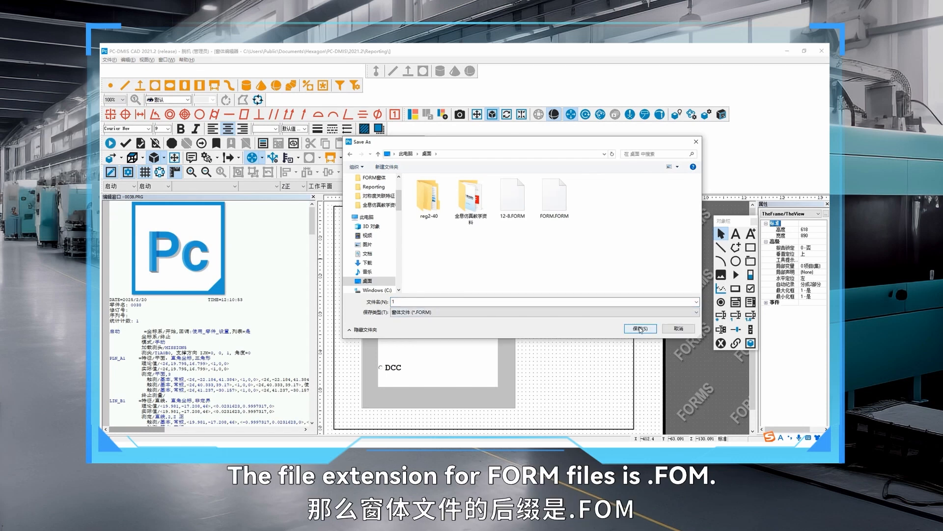
{"action": "left_click", "coordinate": [640, 328]}
{"action": "left_click", "coordinate": [109, 60]}
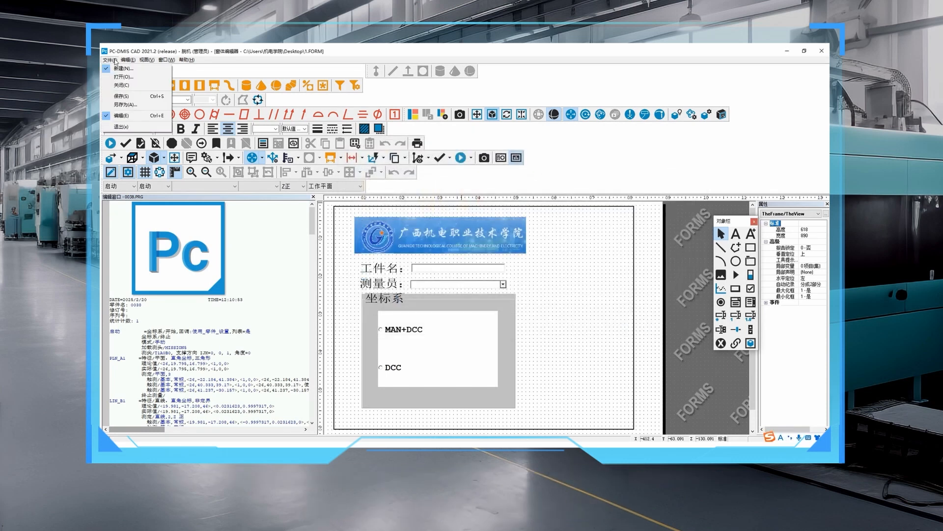
{"action": "left_click", "coordinate": [123, 86]}
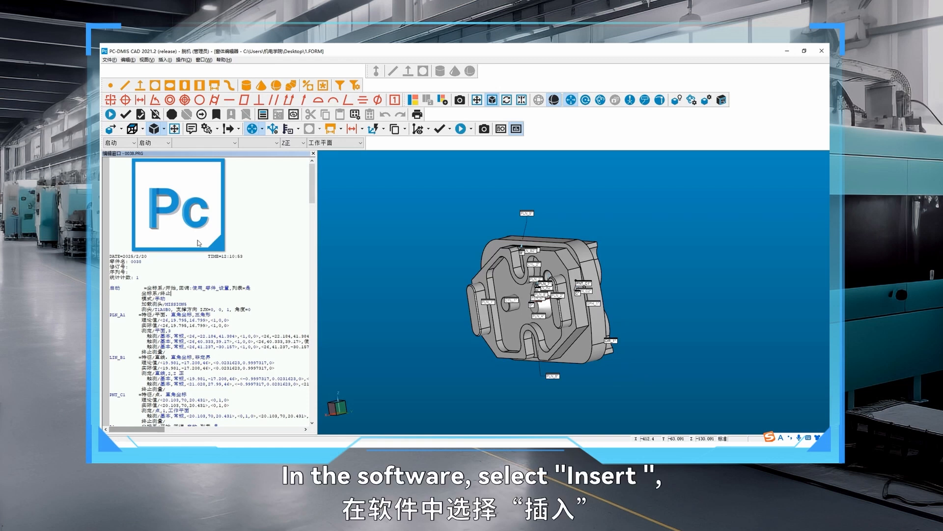
Insert the desktop form 1.FORM into the measurement program as a report command after the 坐标系/终止 line
{"action": "left_click", "coordinate": [165, 60]}
{"action": "mouse_move", "coordinate": [196, 151]}
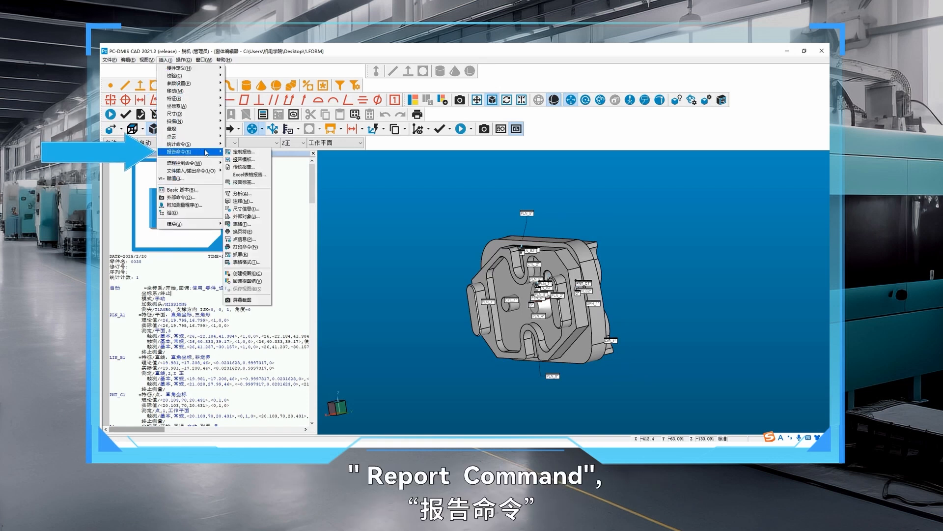
{"action": "left_click", "coordinate": [242, 224]}
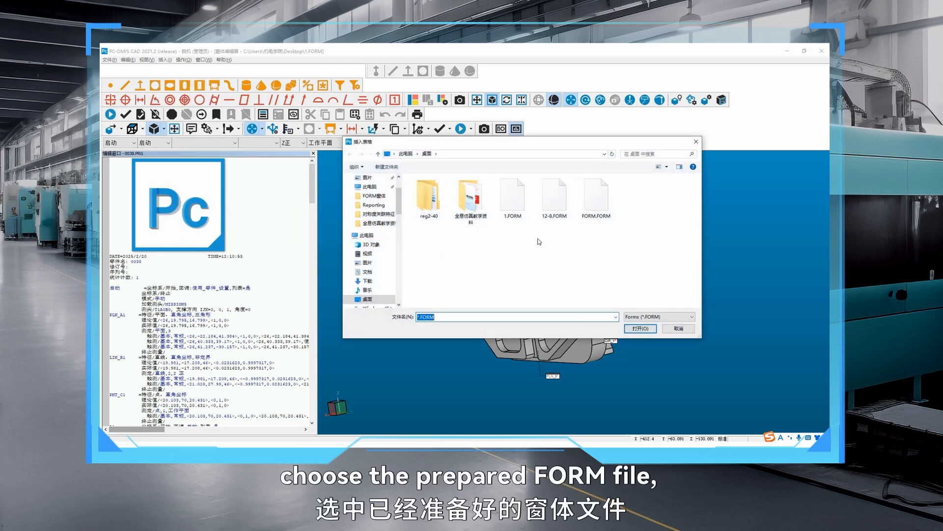
{"action": "left_click", "coordinate": [519, 209]}
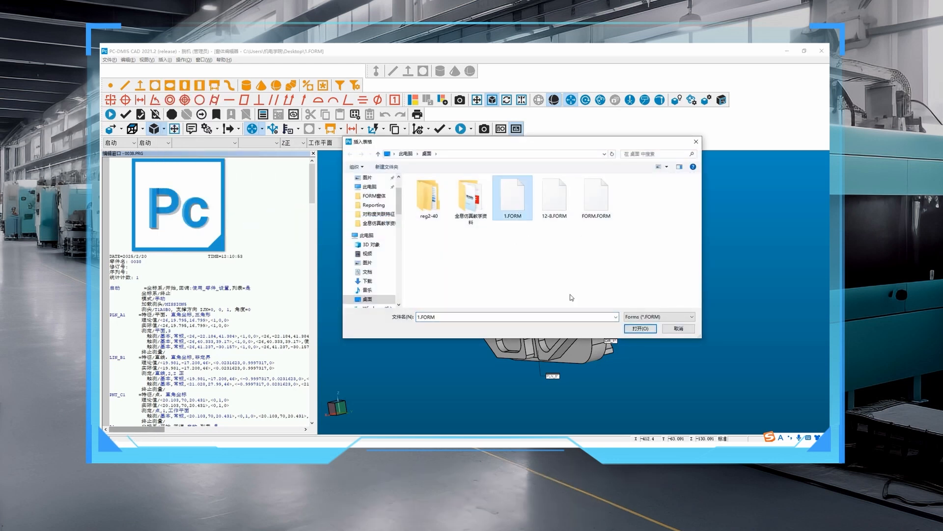
{"action": "left_click", "coordinate": [639, 328]}
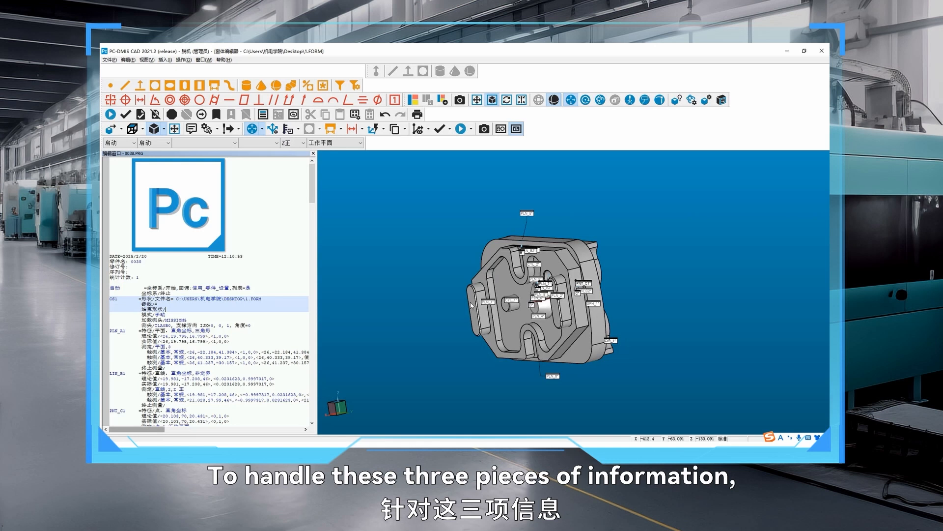
Insert an assignment PARTNAME="" into the program after the 坐标系/终止 line
{"action": "left_click", "coordinate": [171, 293]}
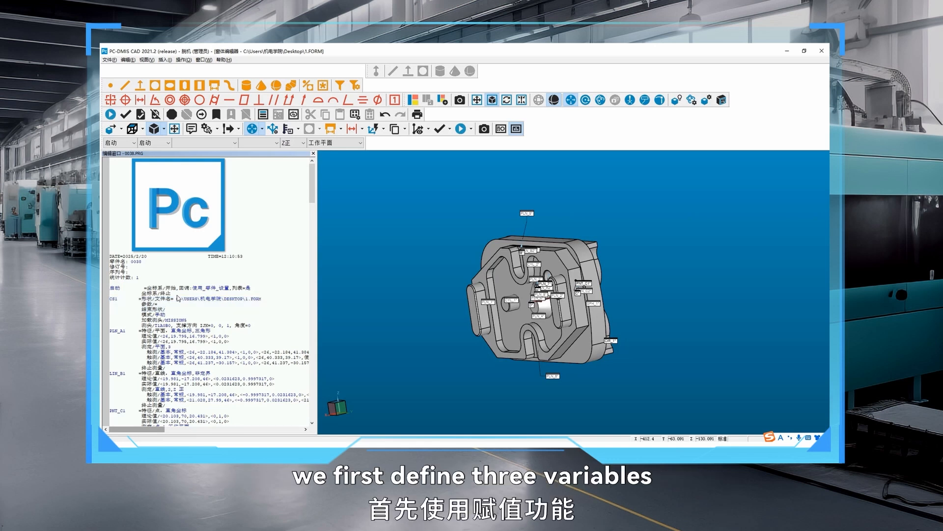
{"action": "left_click", "coordinate": [165, 60]}
{"action": "left_click", "coordinate": [178, 178]}
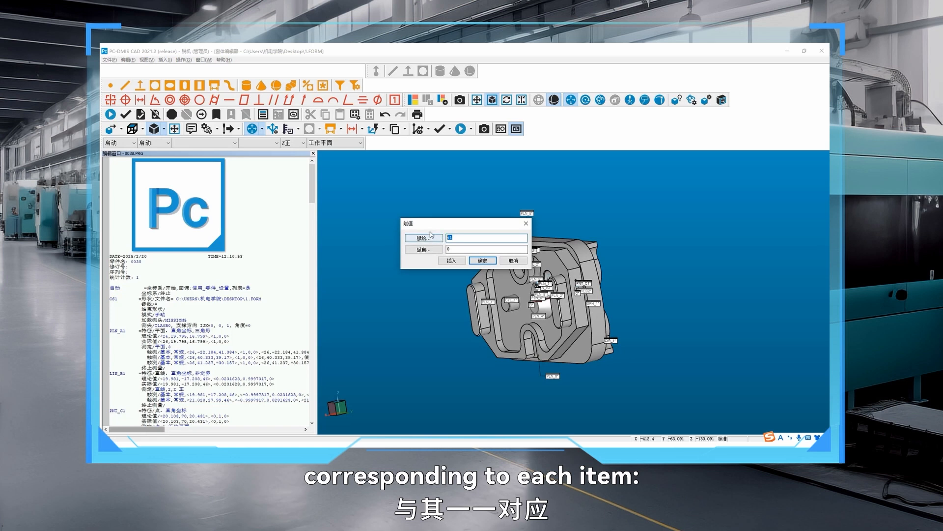
{"action": "type", "text": "PAR"}
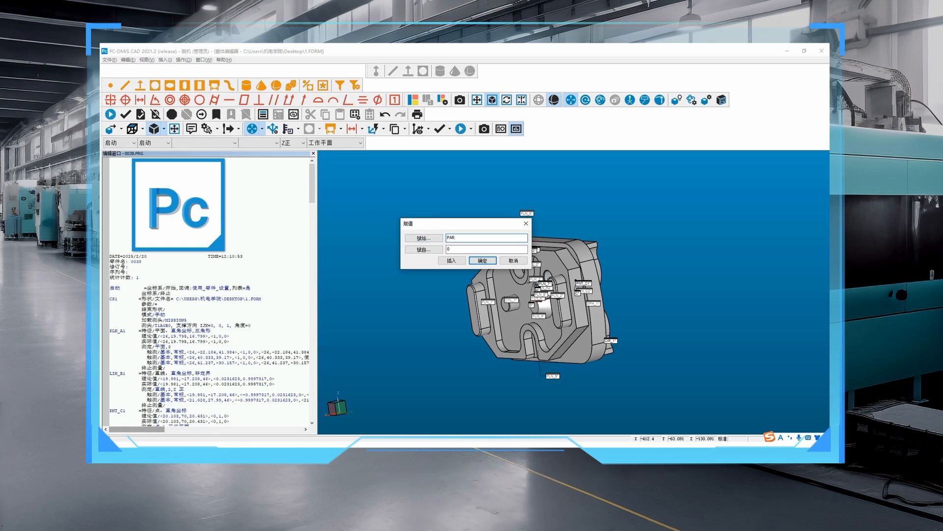
{"action": "type", "text": "TNAME"}
{"action": "key", "text": "Tab"}
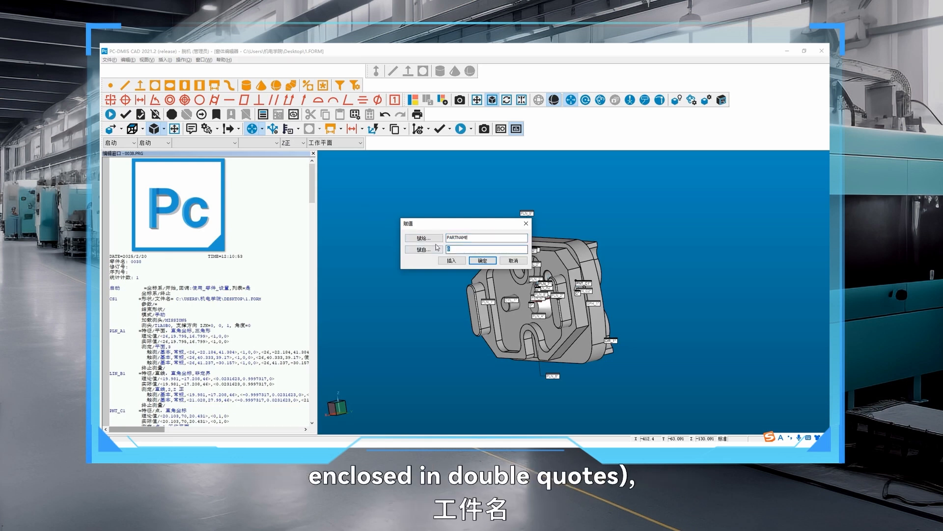
{"action": "type", "text": "\"\""}
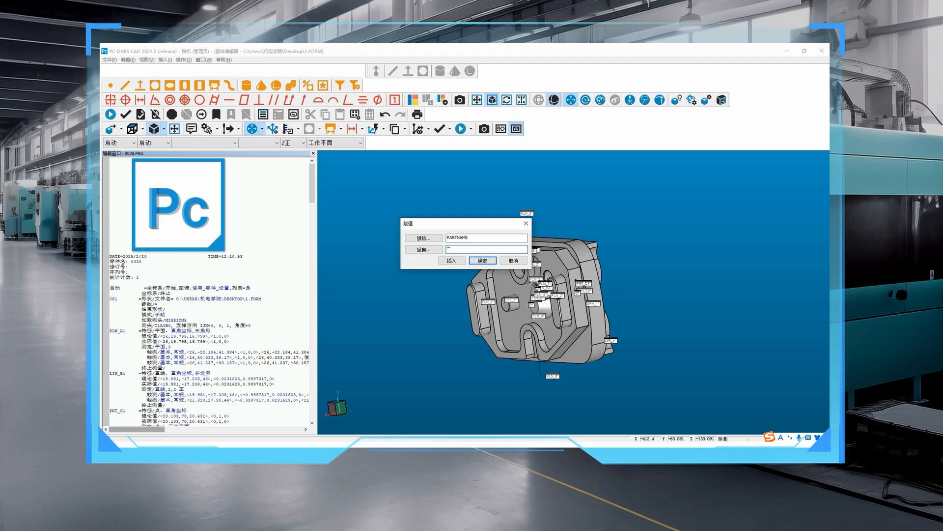
{"action": "left_click", "coordinate": [483, 260]}
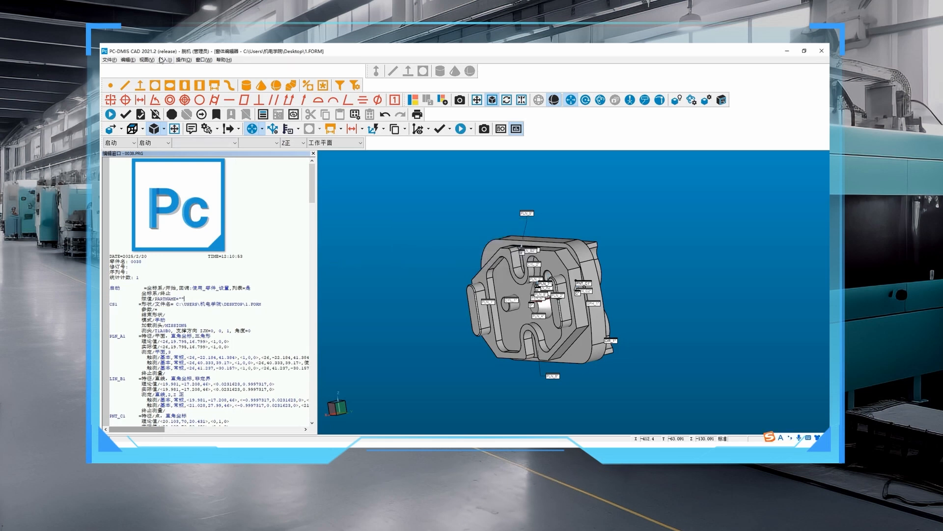
Insert an assignment OPERATOR="" below the PARTNAME assignment
{"action": "left_click", "coordinate": [165, 59]}
{"action": "left_click", "coordinate": [192, 178]}
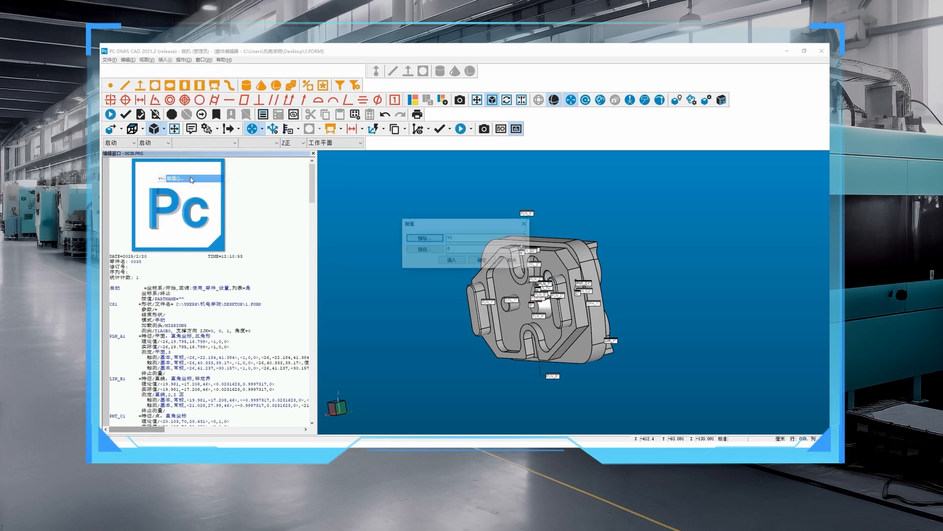
{"action": "double_click", "coordinate": [451, 238]}
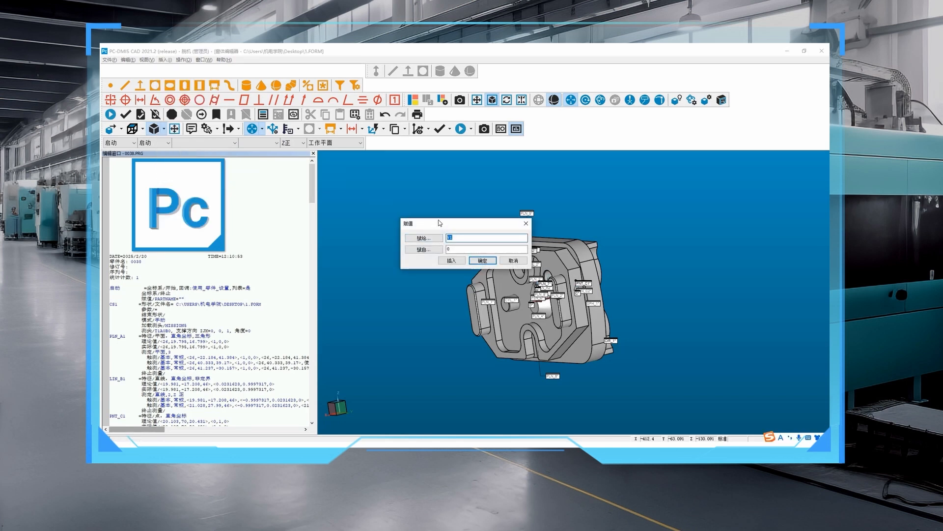
{"action": "type", "text": "OPERATOR"}
{"action": "double_click", "coordinate": [452, 248]}
{"action": "type", "text": "\""}
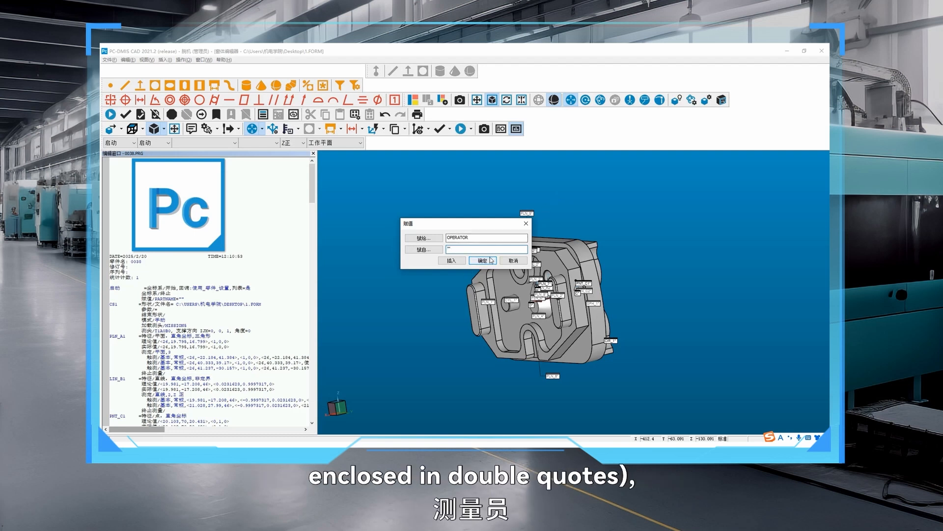
{"action": "left_click", "coordinate": [482, 260]}
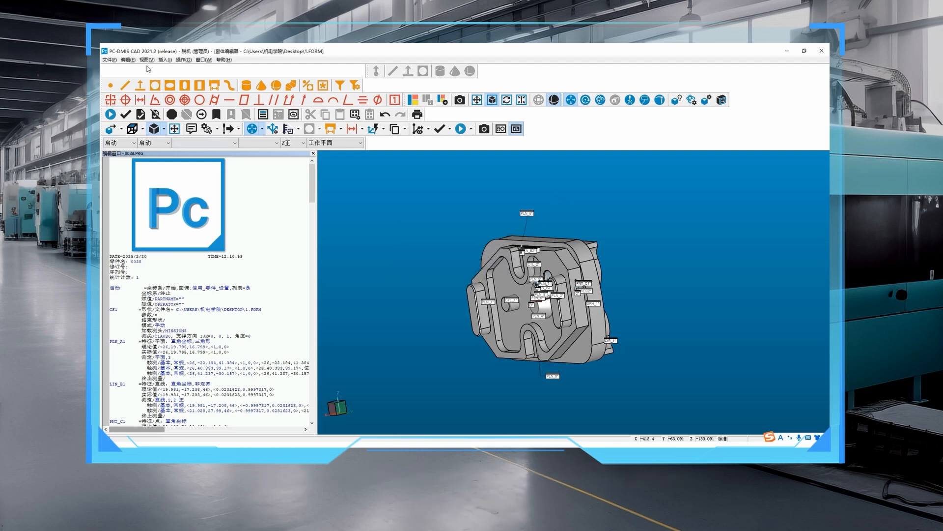
Insert an assignment MANALI=0 below the OPERATOR assignment
{"action": "left_click", "coordinate": [165, 60]}
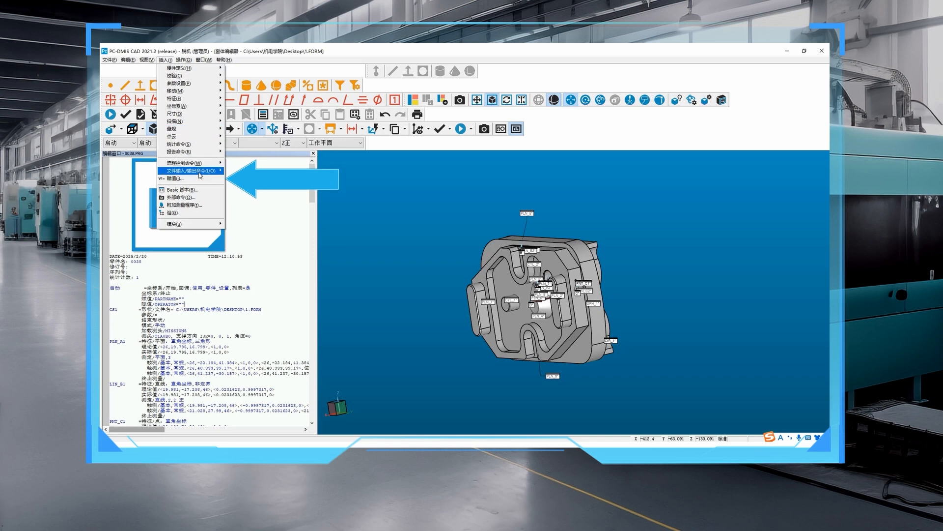
{"action": "left_click", "coordinate": [174, 179]}
{"action": "left_click_drag", "start_coordinate": [461, 238], "coordinate": [437, 242]}
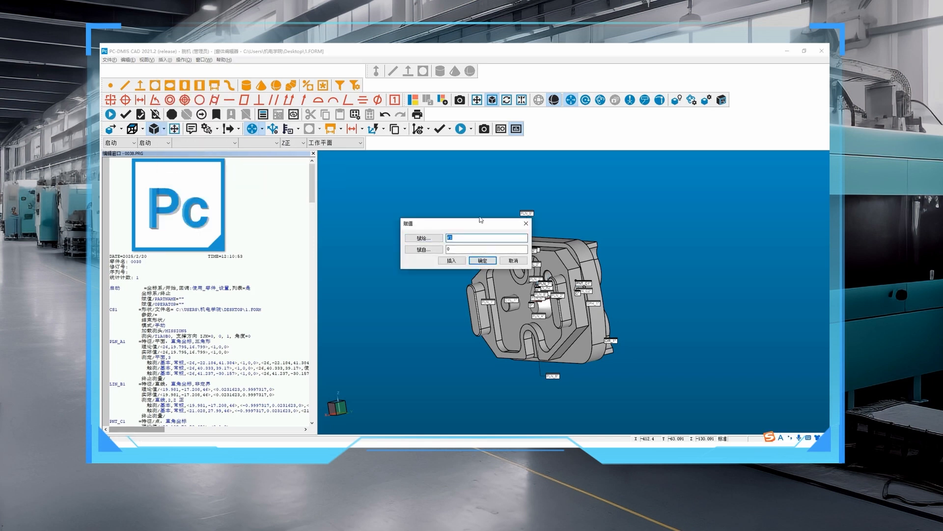
{"action": "type", "text": "MANALI"}
{"action": "left_click", "coordinate": [455, 250]}
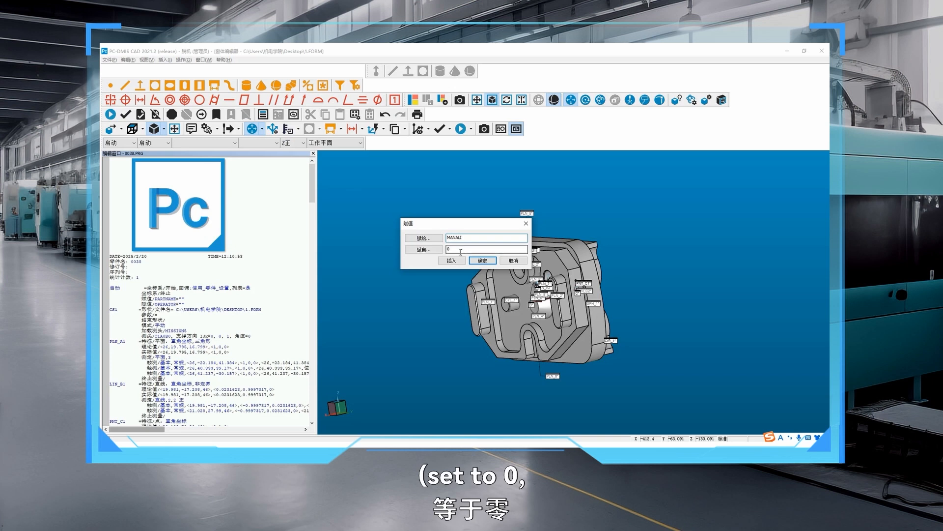
{"action": "left_click", "coordinate": [479, 261]}
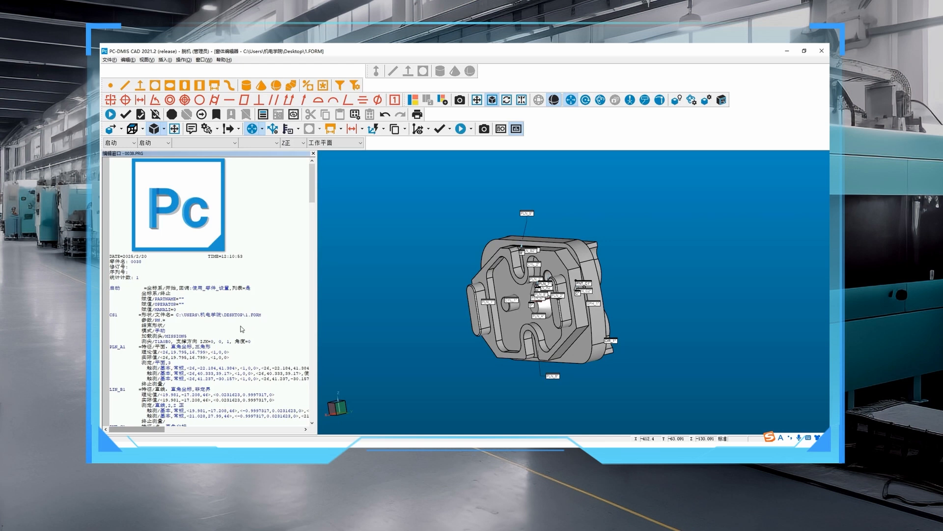
Complete the form command's first parameter as PN.TEXT=PARTNAME
{"action": "type", "text": "TEXT"}
{"action": "key", "text": "Return"}
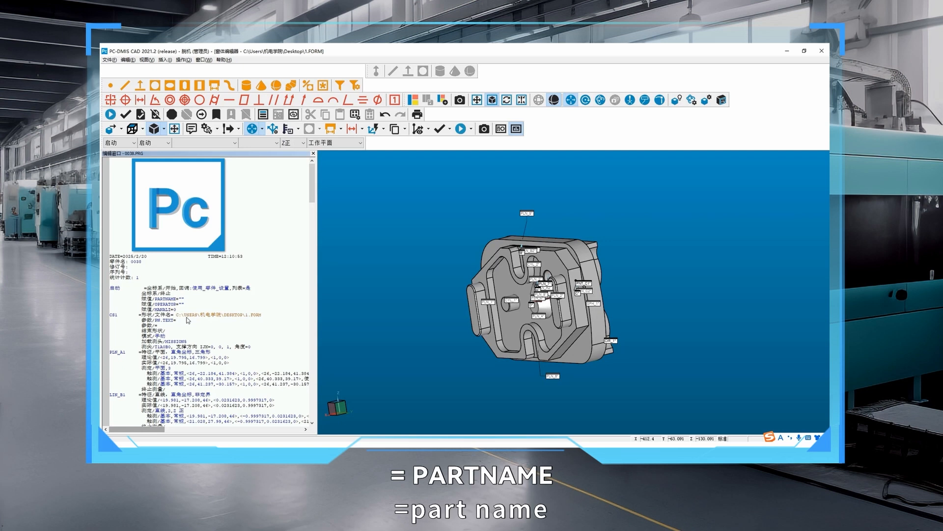
{"action": "type", "text": "PN"}
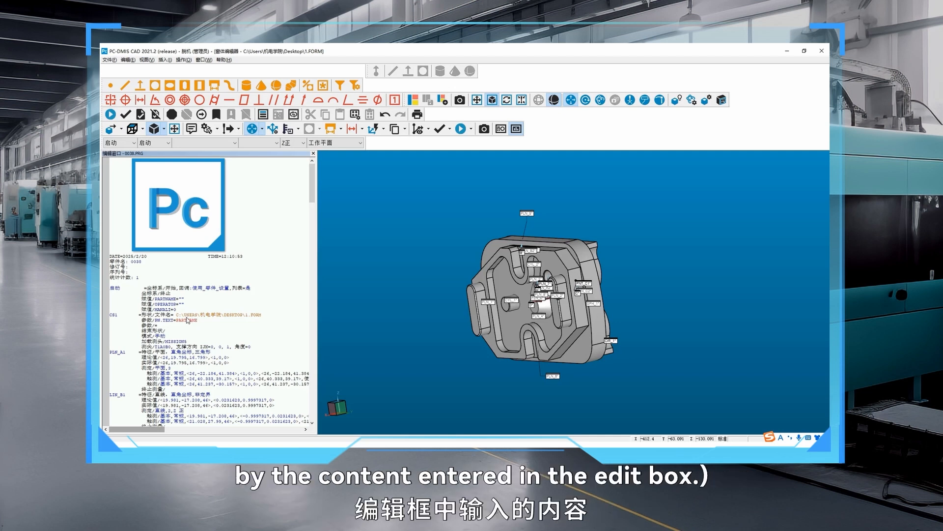
Fill the form command's second parameter with OP.TEXT=OPERATOR
{"action": "left_click", "coordinate": [159, 324]}
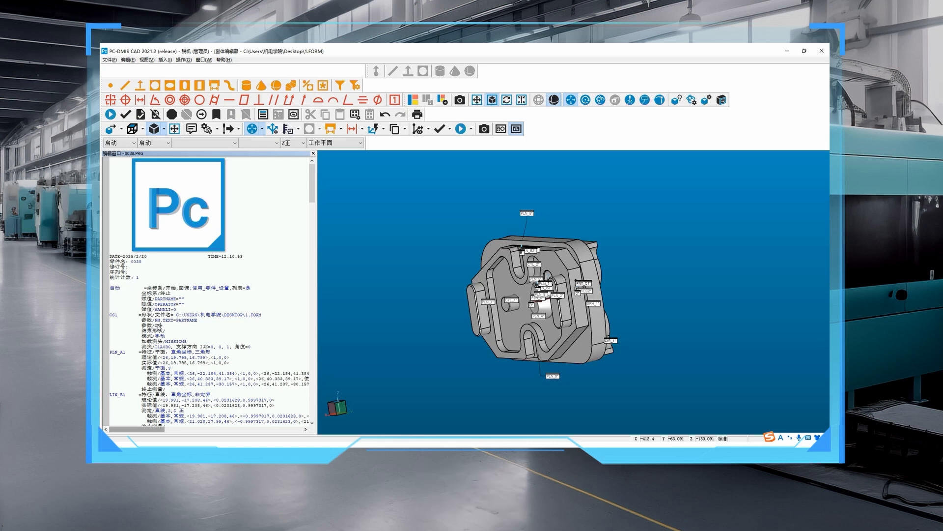
{"action": "type", "text": ".TEXT"}
{"action": "key", "text": "Return"}
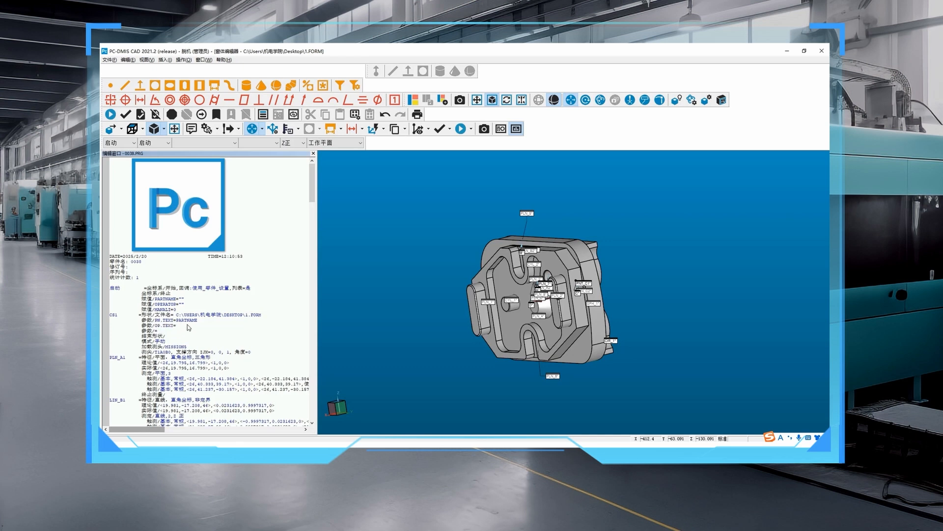
{"action": "type", "text": "OP"}
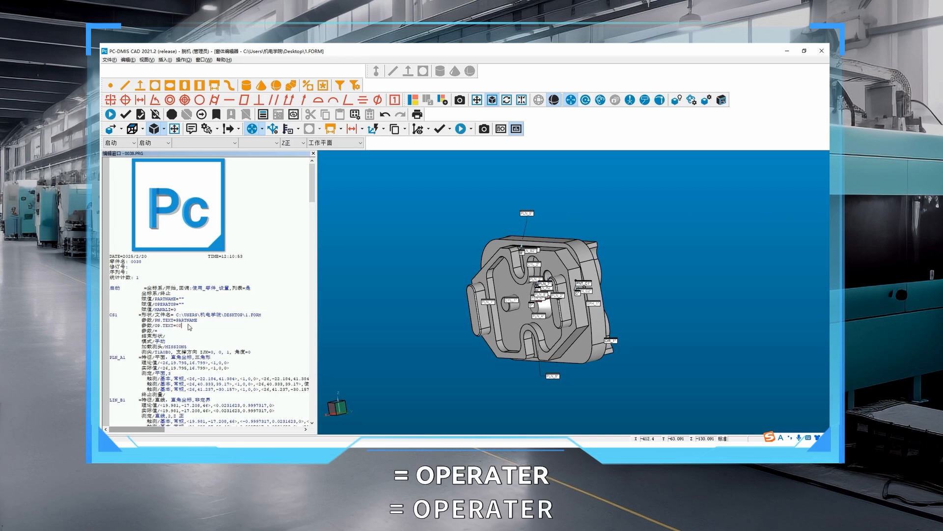
{"action": "type", "text": "ERATER"}
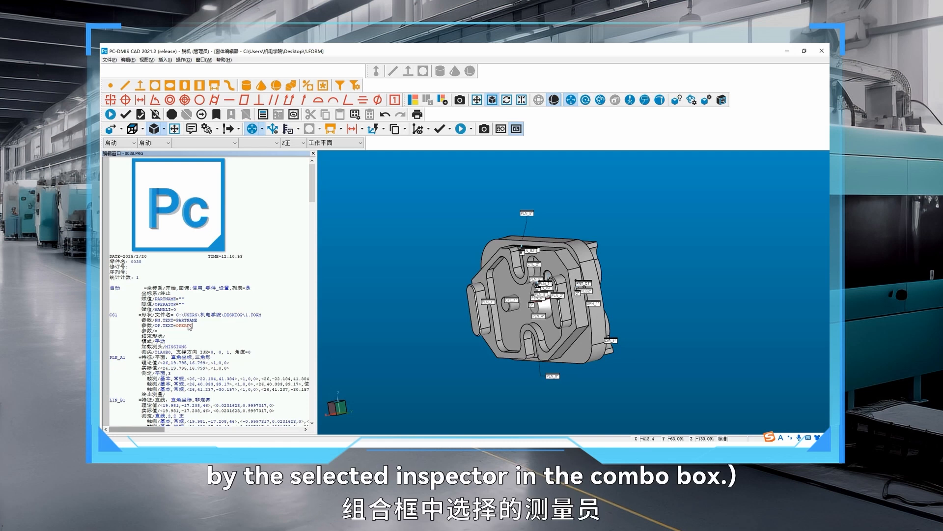
Fill the form command's third parameter with ALI.VALUE=MANALI
{"action": "left_click", "coordinate": [154, 331]}
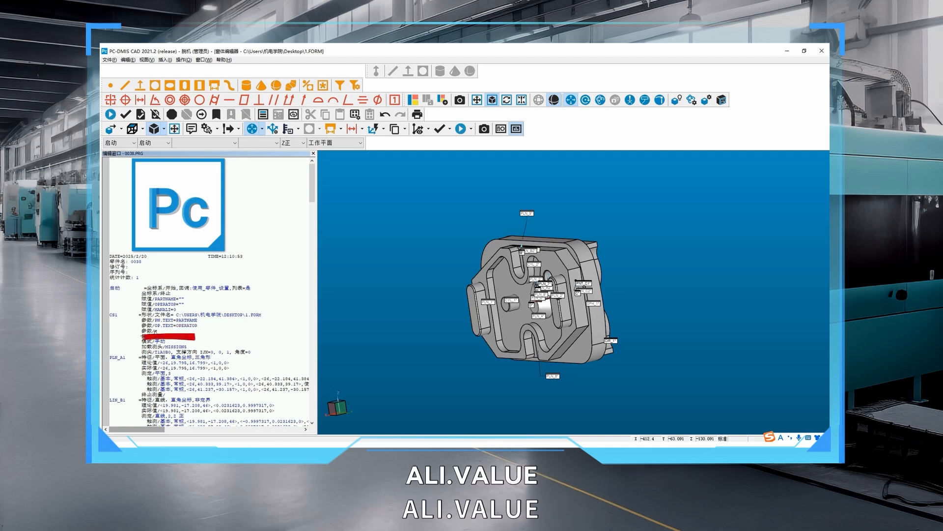
{"action": "type", "text": "ALI"}
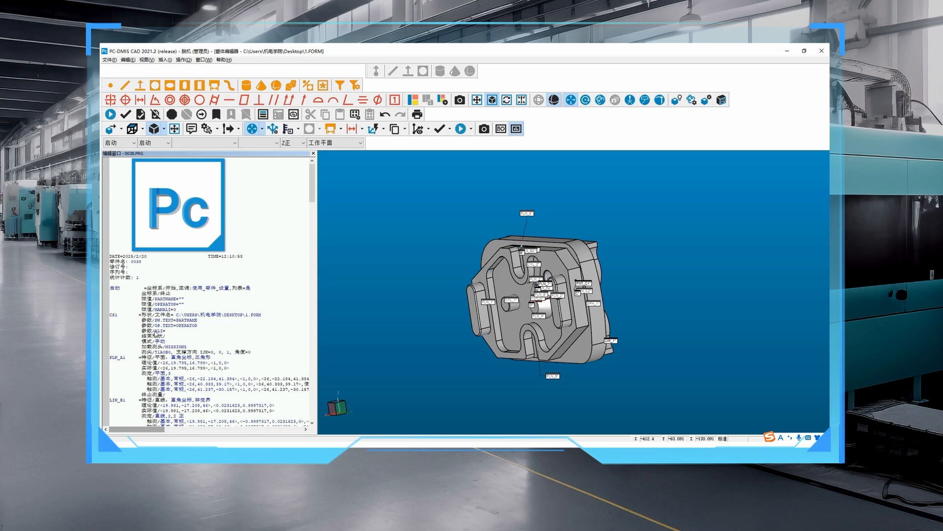
{"action": "type", "text": ".VALUE"}
{"action": "key", "text": "Return"}
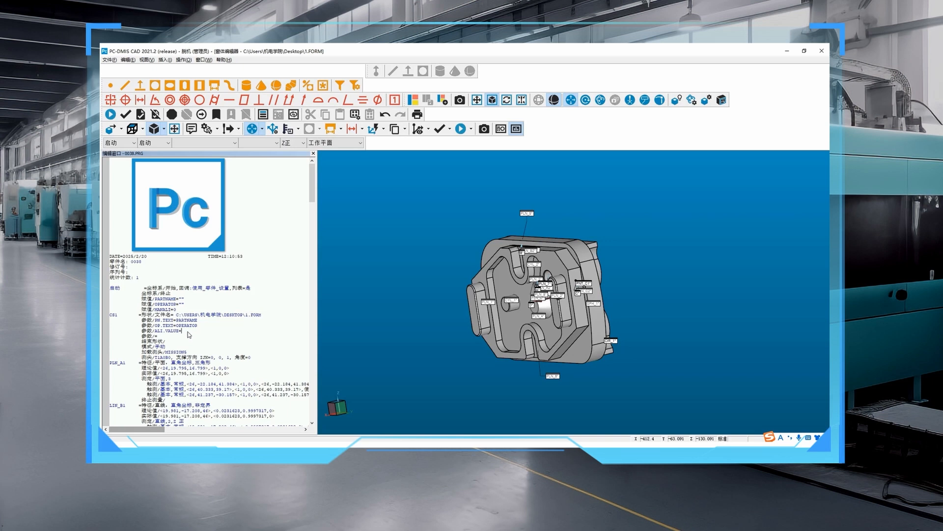
{"action": "type", "text": "MANALI"}
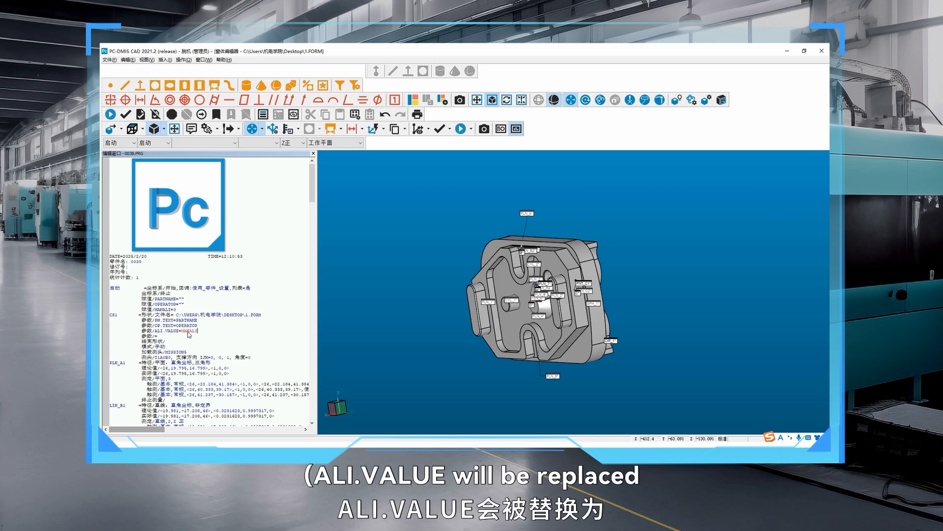
{"action": "left_click", "coordinate": [187, 345]}
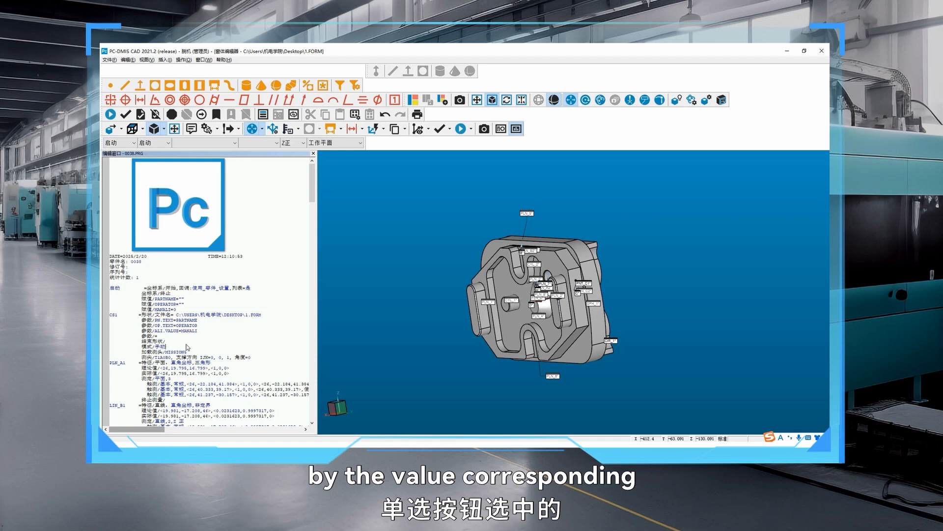
Execute the program from the 坐标系/终止 line, and in the form choose MAN+DCC and enter 001 as the 工件名
{"action": "left_click", "coordinate": [195, 294]}
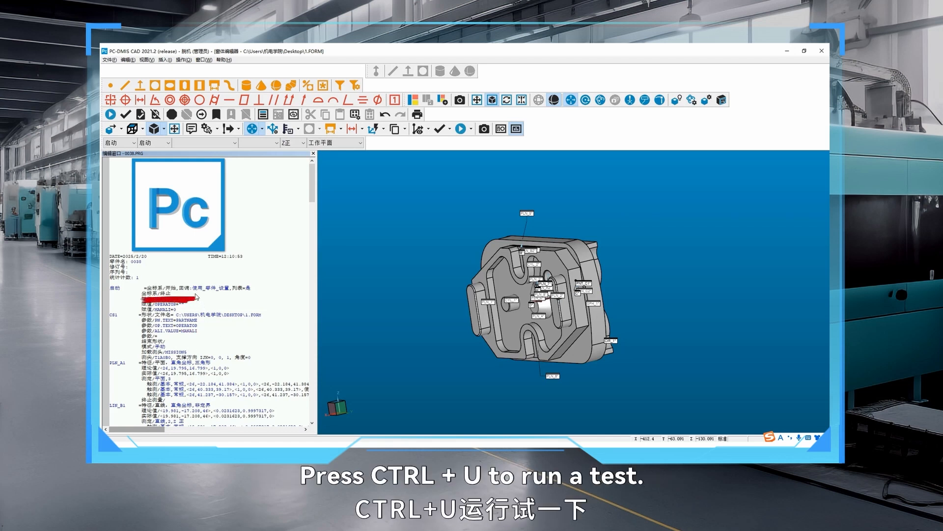
{"action": "key", "text": "ctrl+u"}
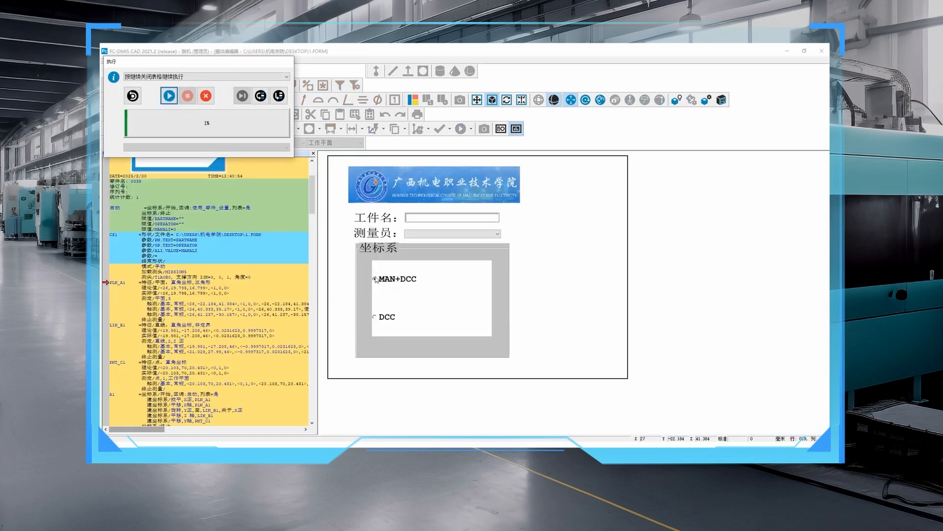
{"action": "left_click", "coordinate": [375, 278]}
{"action": "type", "text": "01"}
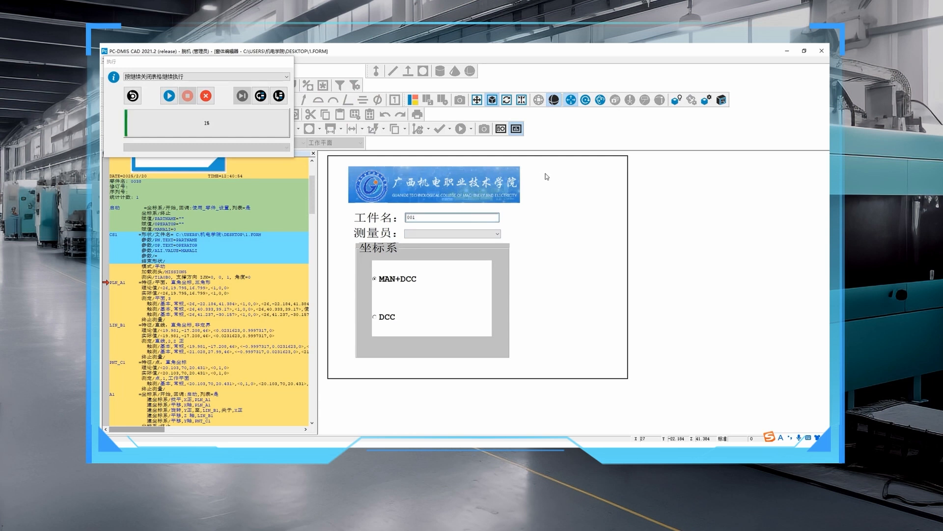
Select the first inspector in the form's 测量员 list and continue the execution
{"action": "left_click", "coordinate": [487, 234]}
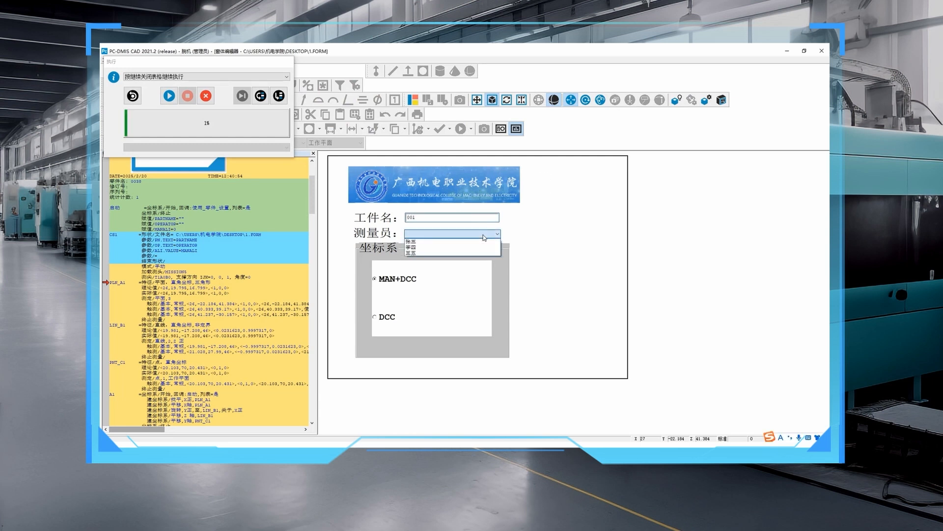
{"action": "left_click", "coordinate": [481, 242]}
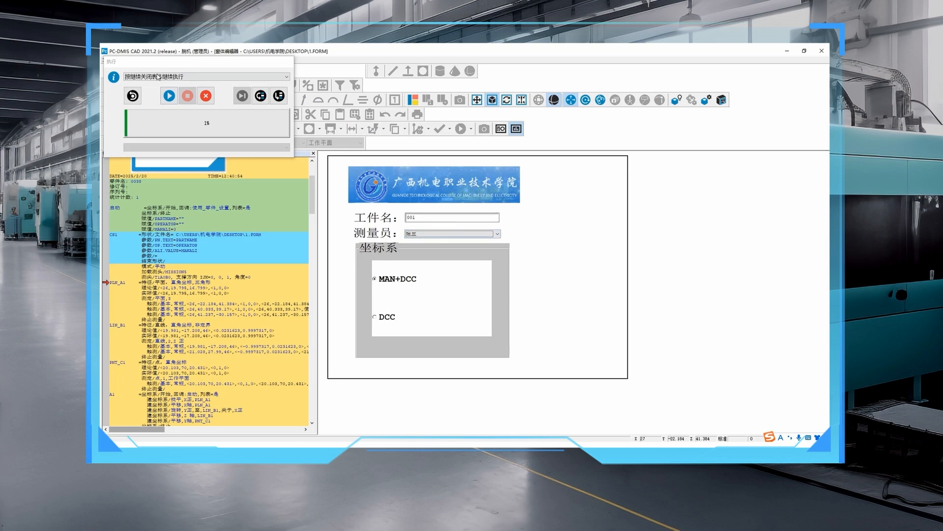
{"action": "left_click", "coordinate": [485, 235]}
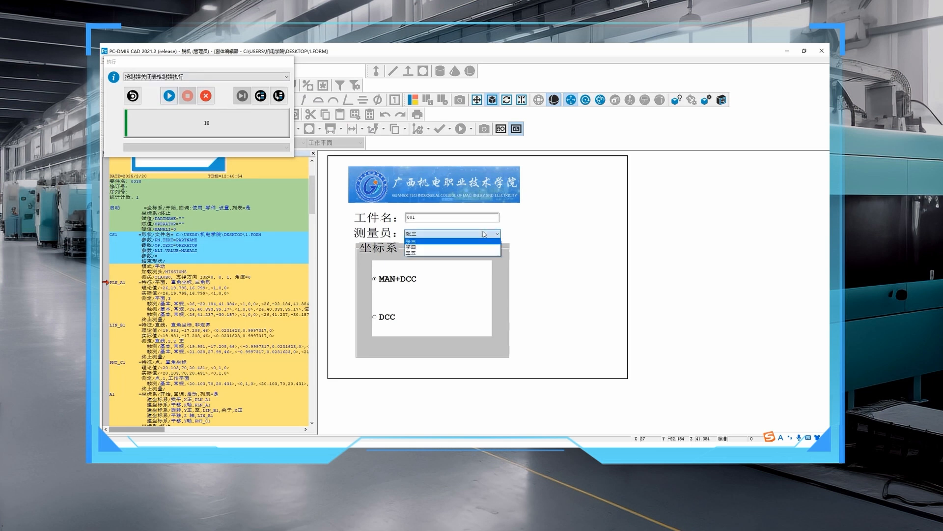
{"action": "left_click", "coordinate": [467, 241]}
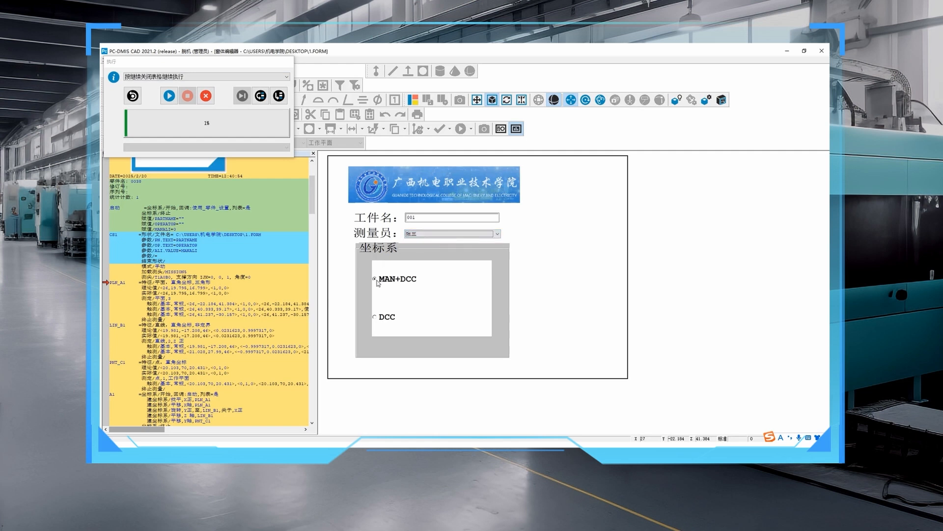
{"action": "left_click", "coordinate": [169, 96]}
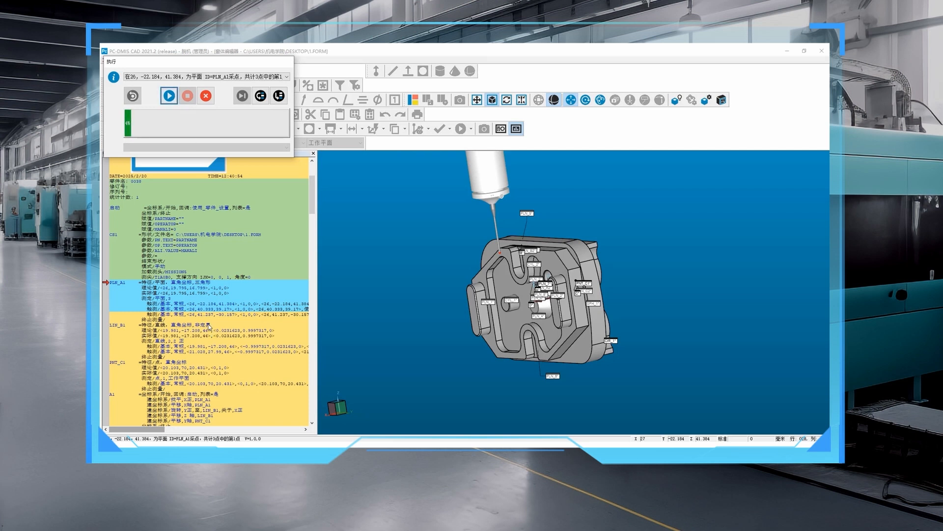
Cancel the program execution, agree to print the report, and close the PDF save dialog without saving
{"action": "scroll", "coordinate": [208, 326], "scroll_direction": "down", "scroll_amount": 1}
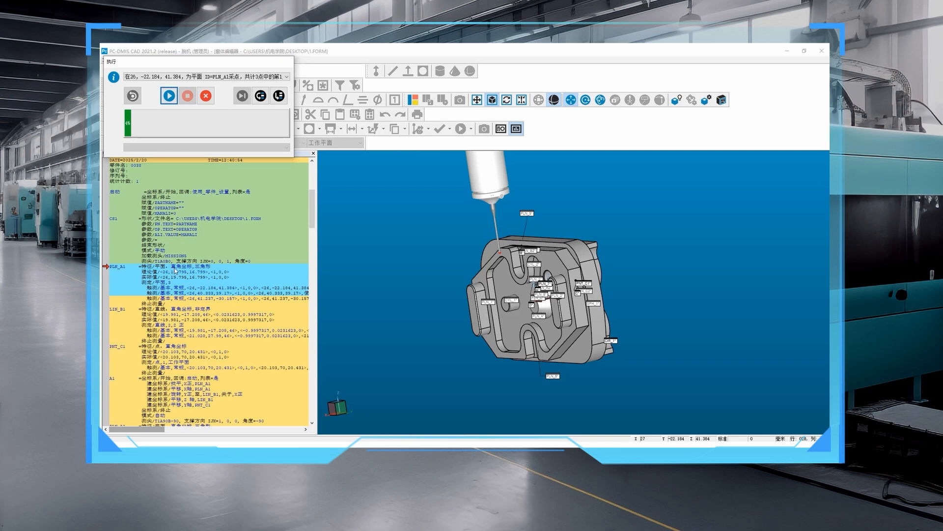
{"action": "left_click", "coordinate": [206, 95]}
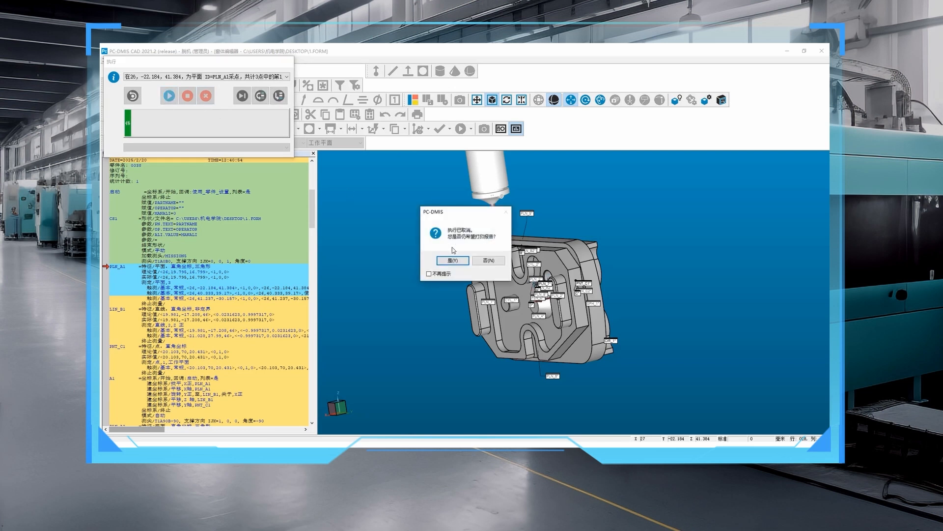
{"action": "left_click", "coordinate": [467, 260]}
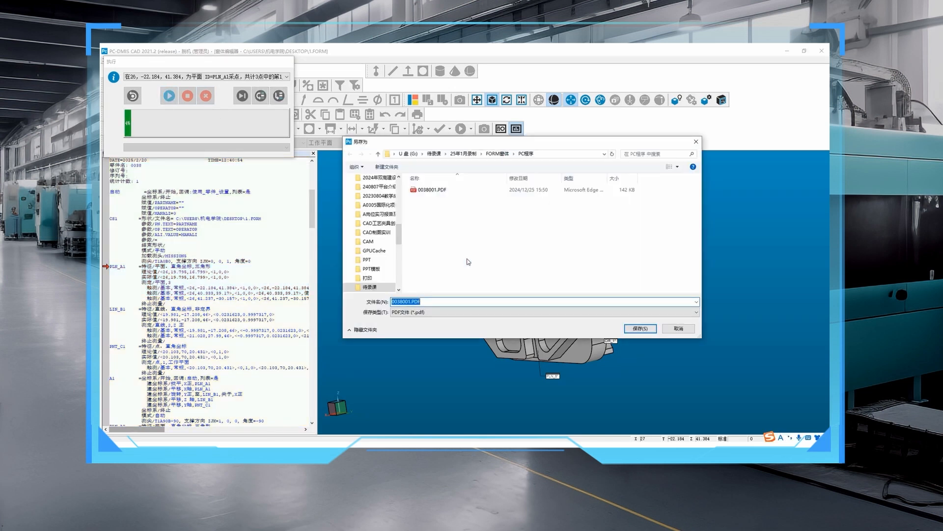
{"action": "left_click", "coordinate": [695, 142]}
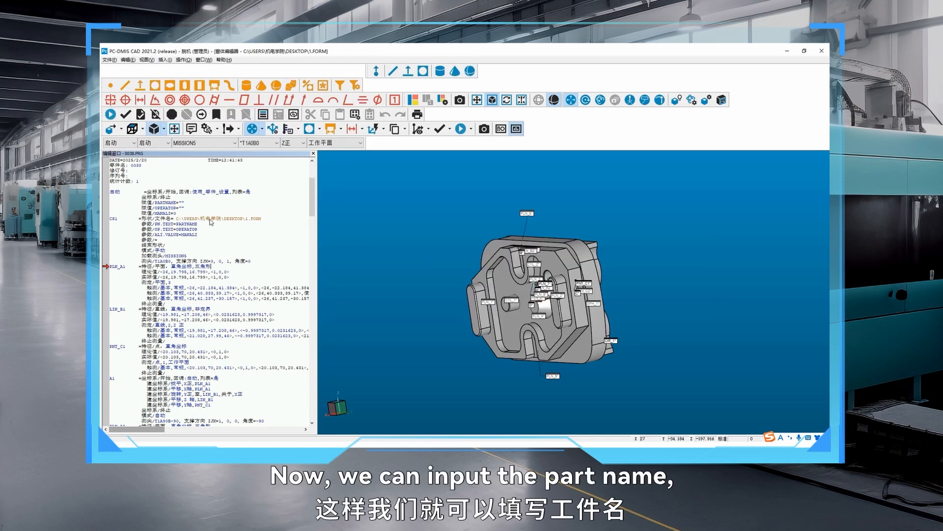